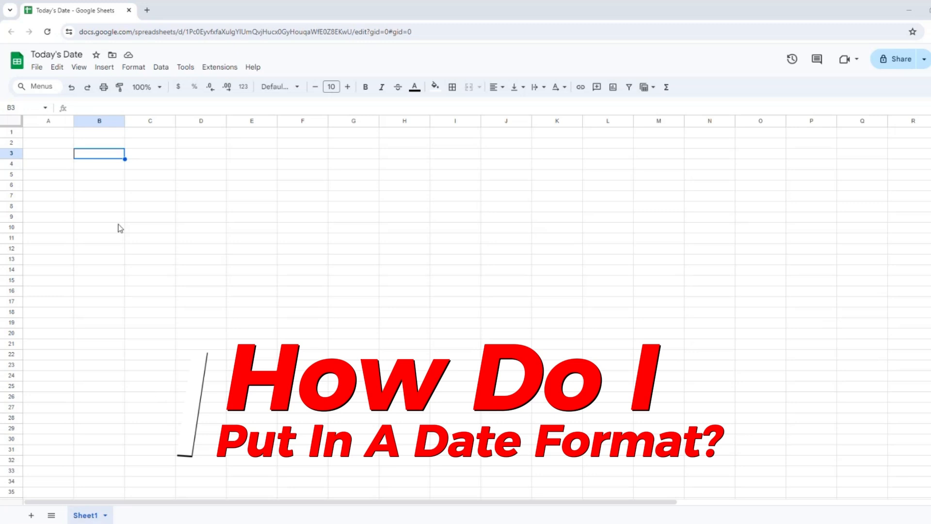
- Enter the date 7/1/2024 in cell B4
{"action": "left_click", "coordinate": [98, 168]}
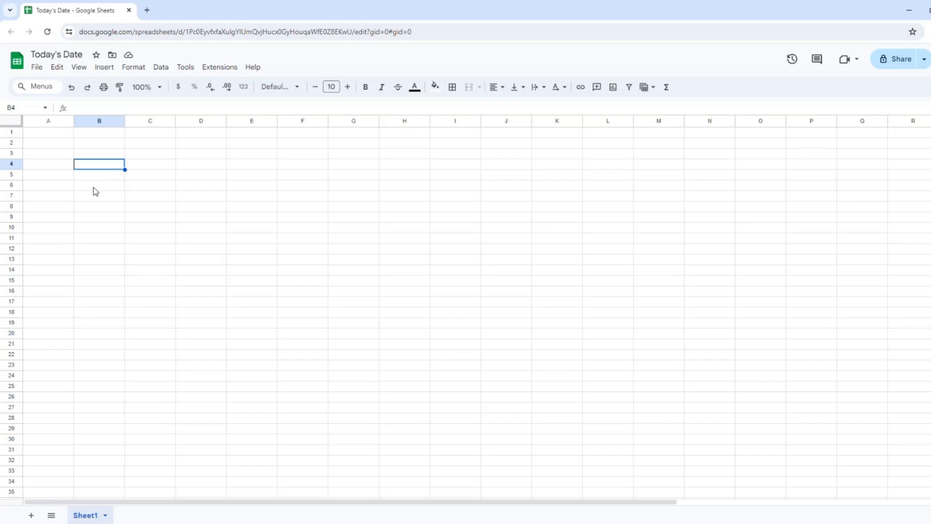
{"action": "type", "text": "7/1"}
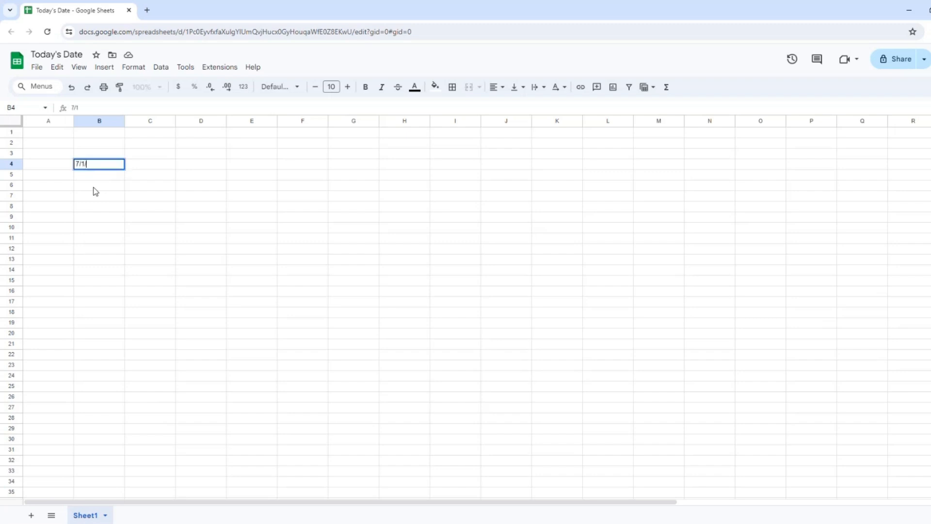
{"action": "type", "text": "/2024"}
{"action": "key", "text": "Tab"}
- Enter the same date with leading zeros, 07/01/2024, in cell D4
{"action": "key", "text": "Tab"}
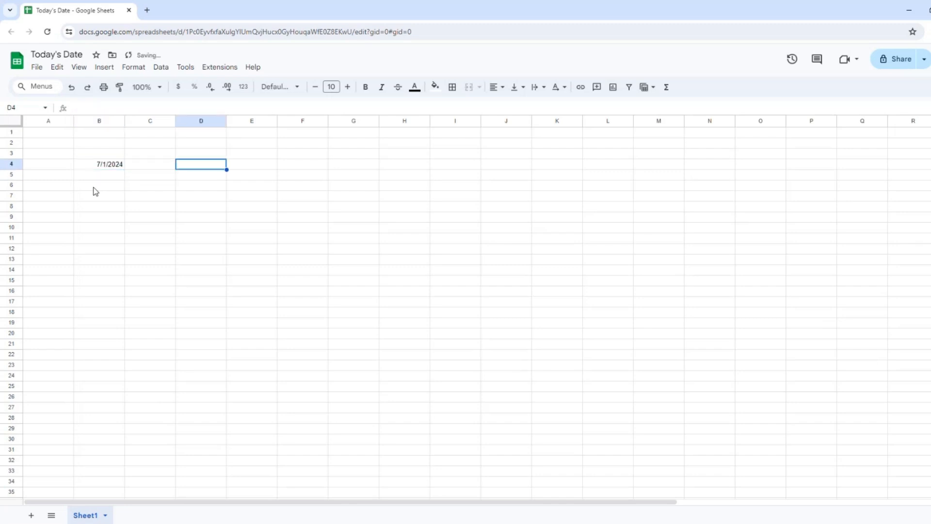
{"action": "type", "text": "07/"}
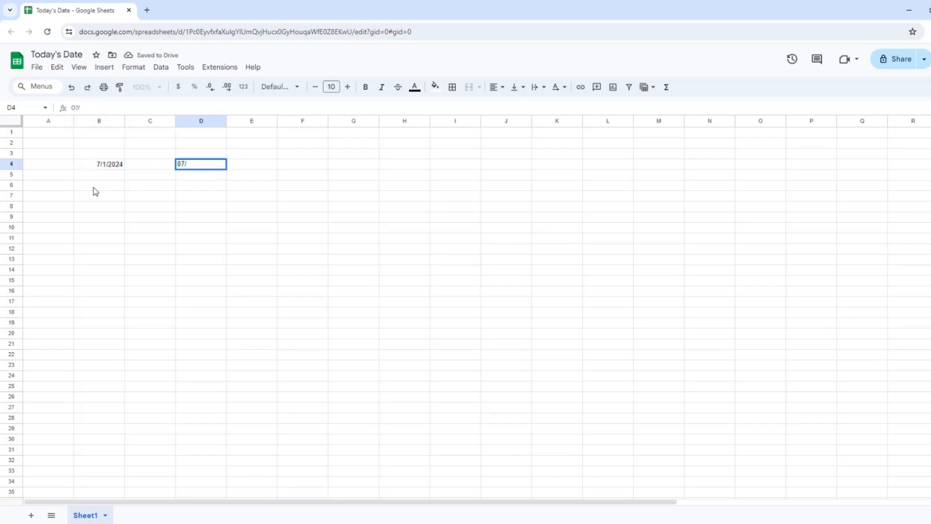
{"action": "type", "text": "01"}
{"action": "type", "text": "/"}
{"action": "type", "text": "20024"}
{"action": "key", "text": "BackSpace"}
{"action": "key", "text": "BackSpace"}
{"action": "key", "text": "BackSpace"}
{"action": "type", "text": "24"}
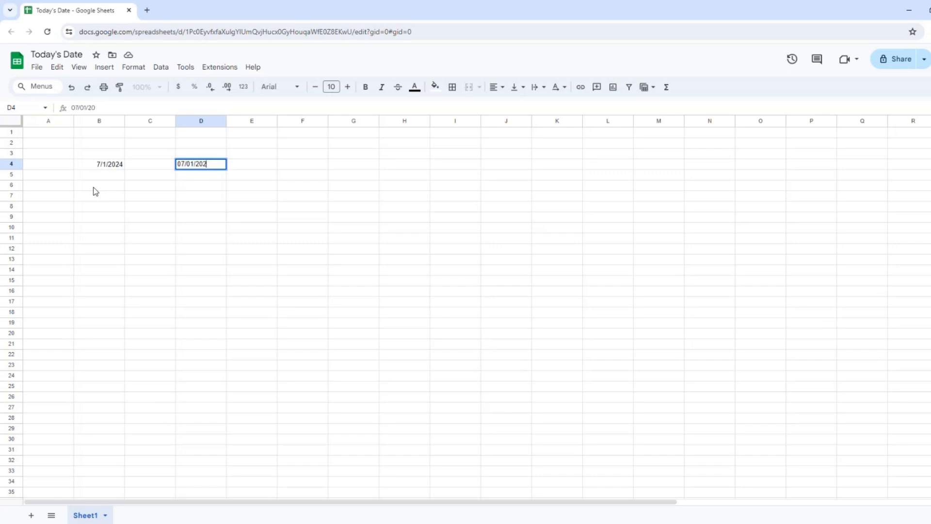
{"action": "key", "text": "Return"}
- Enter the date in year-first form, 2024/07/01, in cell F4
{"action": "key", "text": "Up"}
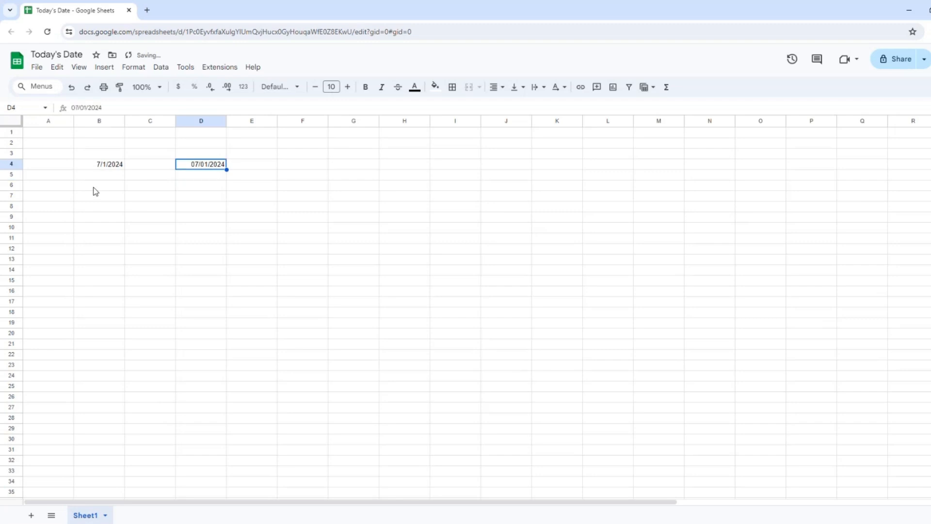
{"action": "key", "text": "Right"}
{"action": "key", "text": "Right"}
{"action": "type", "text": "202"}
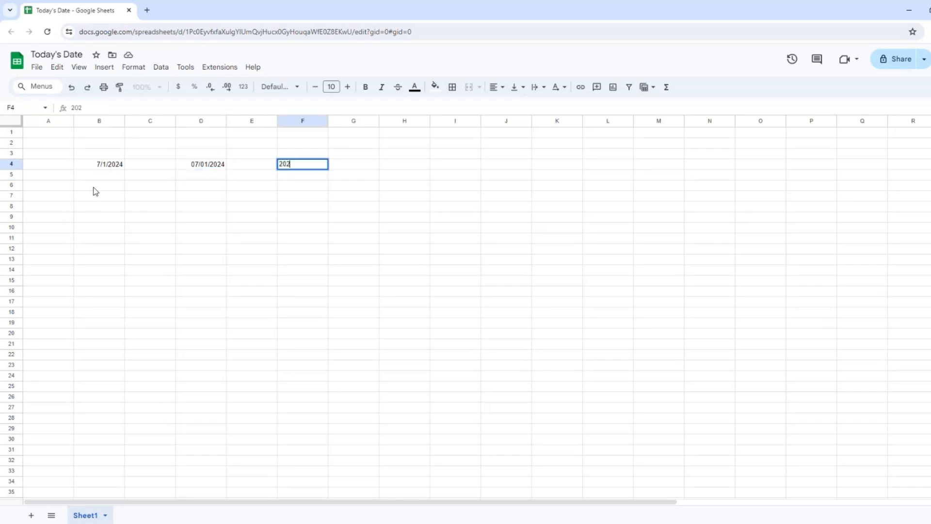
{"action": "type", "text": "4/07/01"}
{"action": "key", "text": "Return"}
- Enter the written-out date January 1, 2024 in cell H4
{"action": "key", "text": "Up"}
{"action": "key", "text": "Right"}
{"action": "key", "text": "Right"}
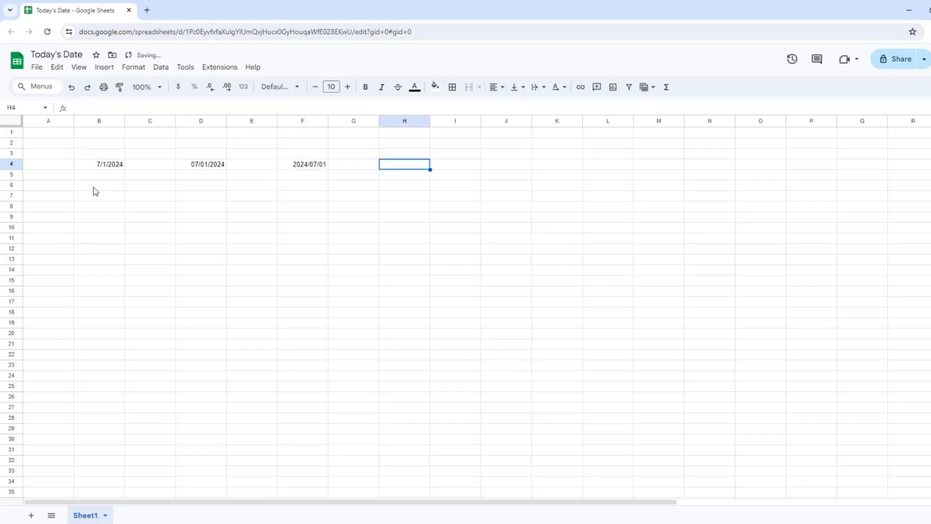
{"action": "key", "text": "ctrl+plus"}
{"action": "key", "text": "ctrl+plus"}
{"action": "key", "text": "ctrl+plus"}
{"action": "key", "text": "ctrl+plus"}
{"action": "key", "text": "ctrl+plus"}
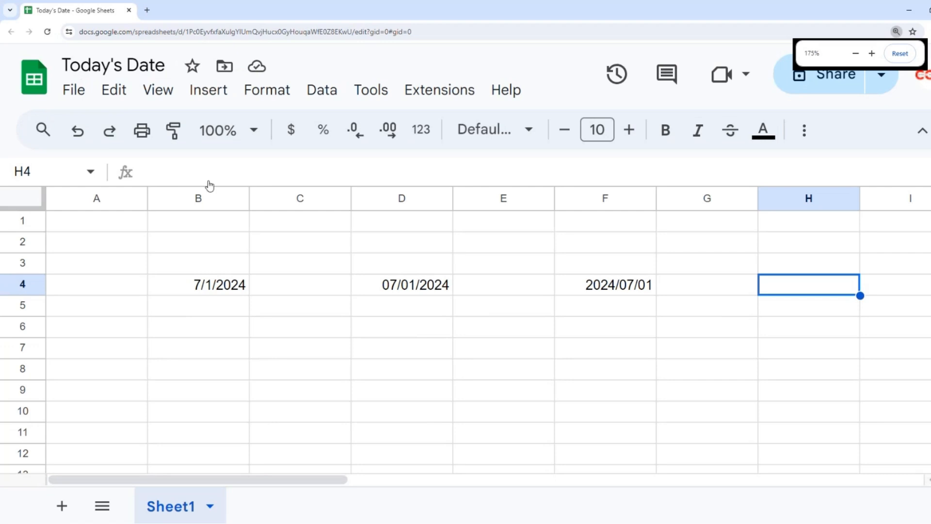
{"action": "key", "text": "ctrl+minus"}
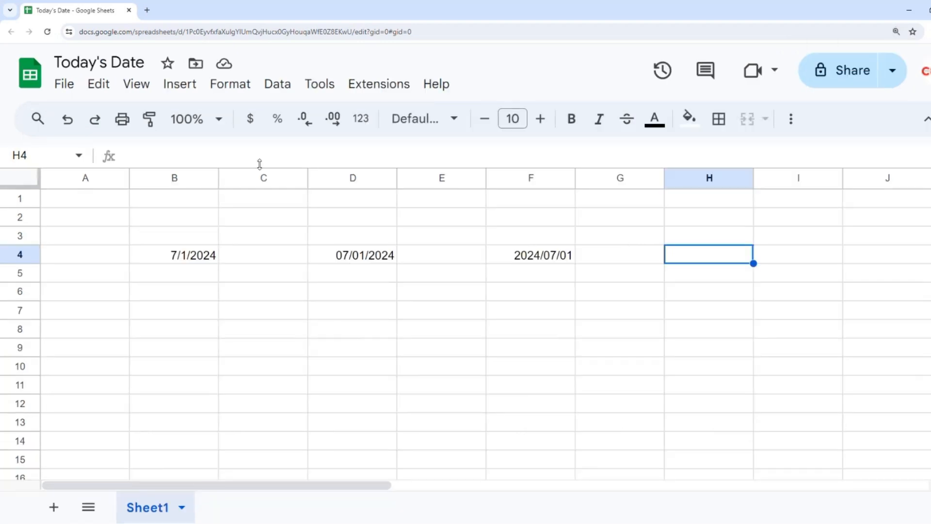
{"action": "type", "text": "January, 1"}
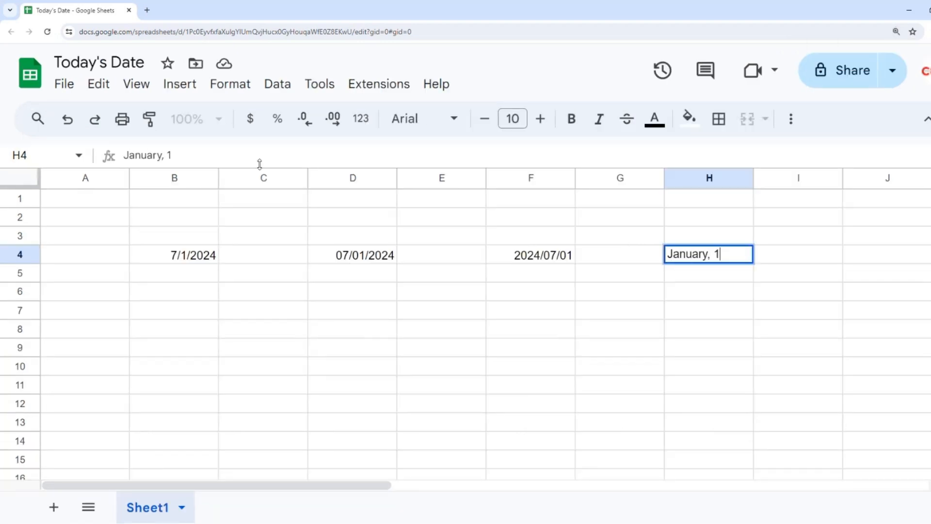
{"action": "key", "text": "BackSpace"}
{"action": "key", "text": "BackSpace"}
{"action": "type", "text": "1, 2024"}
{"action": "key", "text": "Return"}
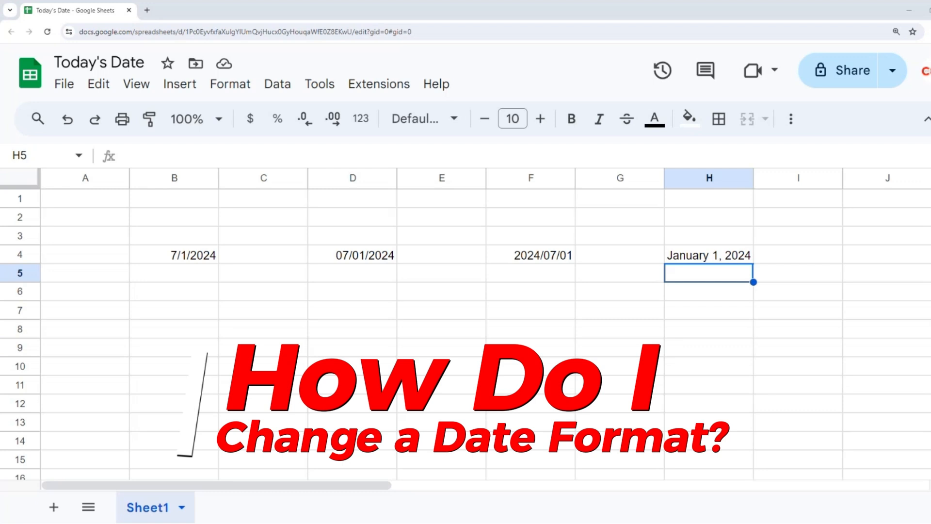
- Apply the standard Date number format to cell B4
{"action": "left_click", "coordinate": [181, 260]}
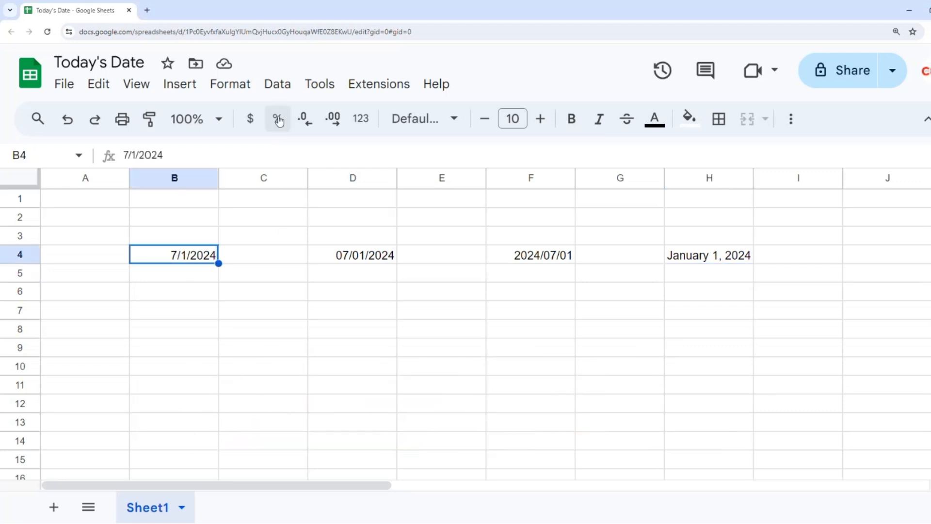
{"action": "left_click", "coordinate": [223, 90]}
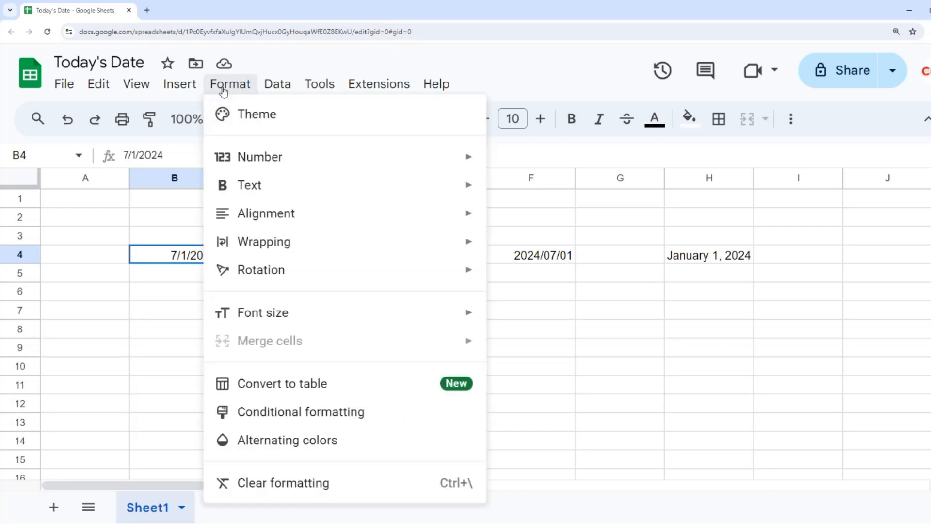
{"action": "mouse_move", "coordinate": [251, 260]}
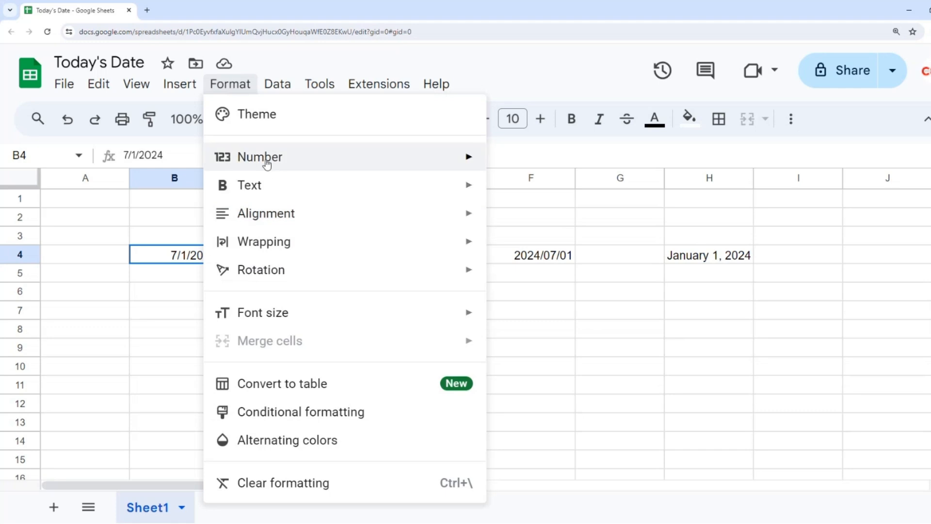
{"action": "mouse_move", "coordinate": [266, 163]}
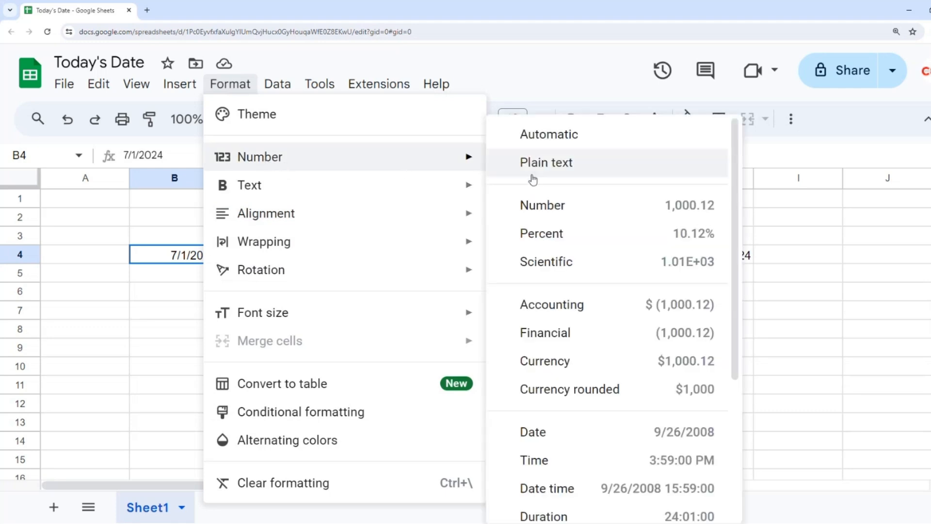
{"action": "left_click", "coordinate": [537, 434]}
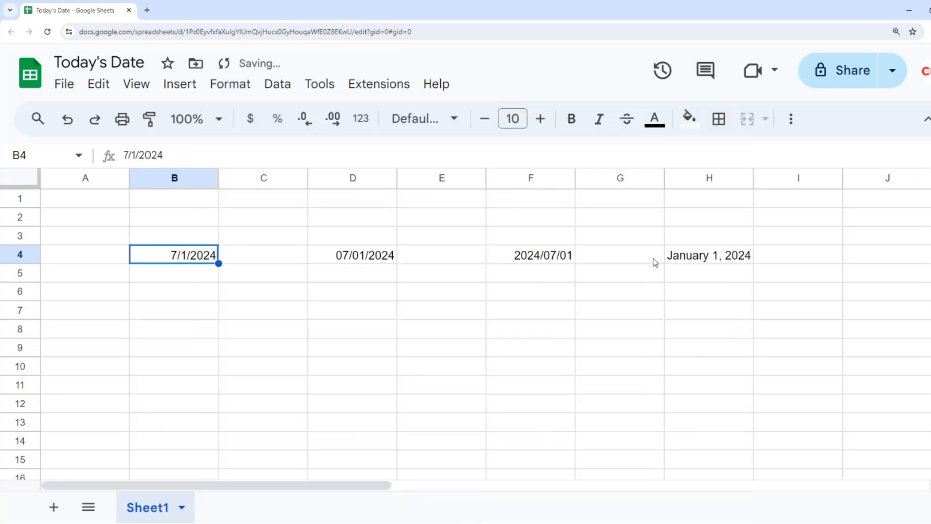
- Apply the standard Date number format to the written-out date in cell H4
{"action": "left_click", "coordinate": [696, 261]}
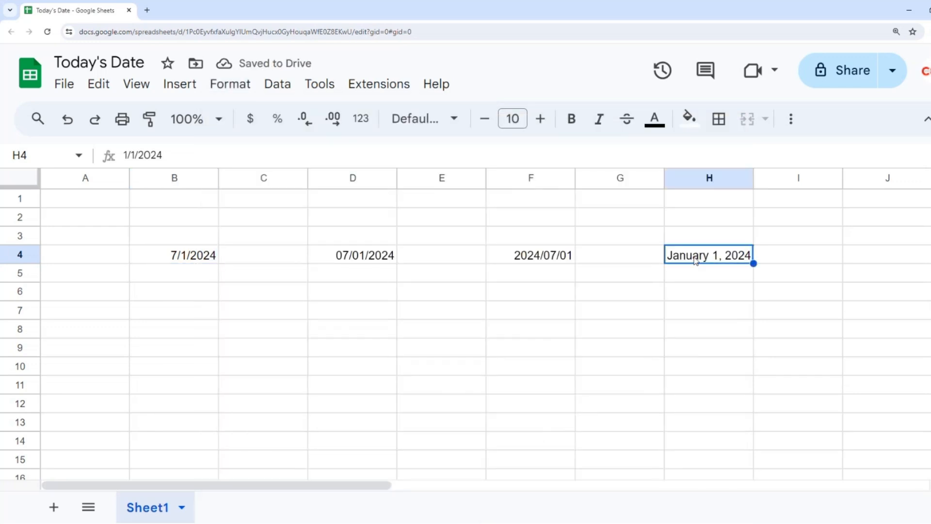
{"action": "left_click", "coordinate": [239, 92]}
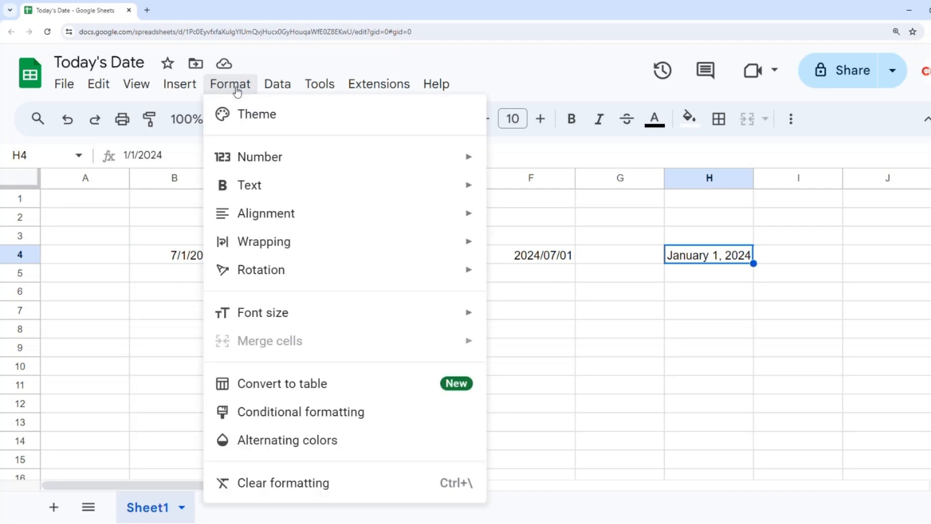
{"action": "mouse_move", "coordinate": [393, 153]}
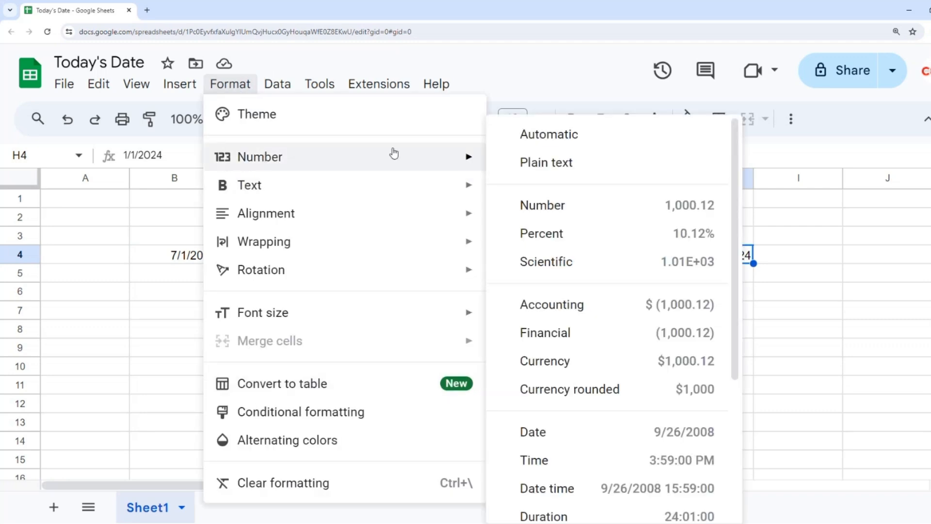
{"action": "left_click", "coordinate": [549, 433]}
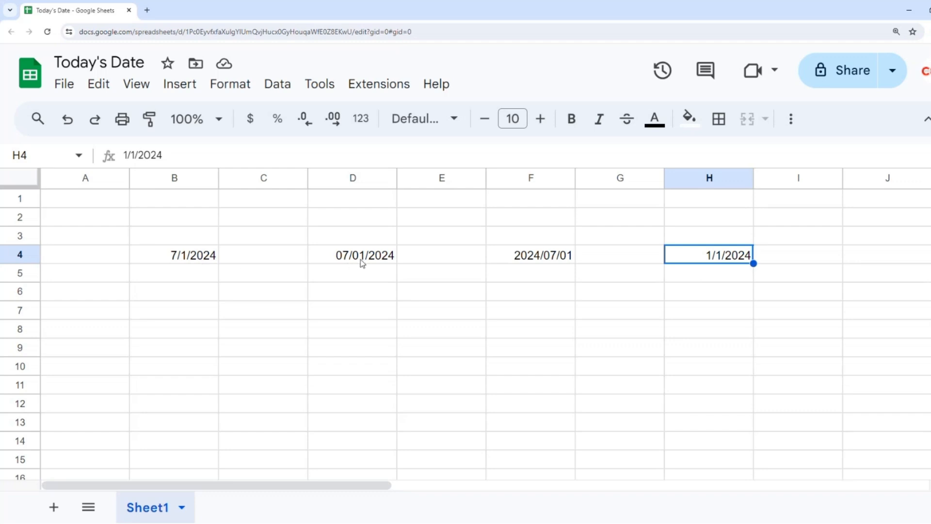
- Apply the 09/26/2008 date format to cell B4 and replace it with the two-digit-year 09/26/08 format
{"action": "left_click", "coordinate": [198, 261]}
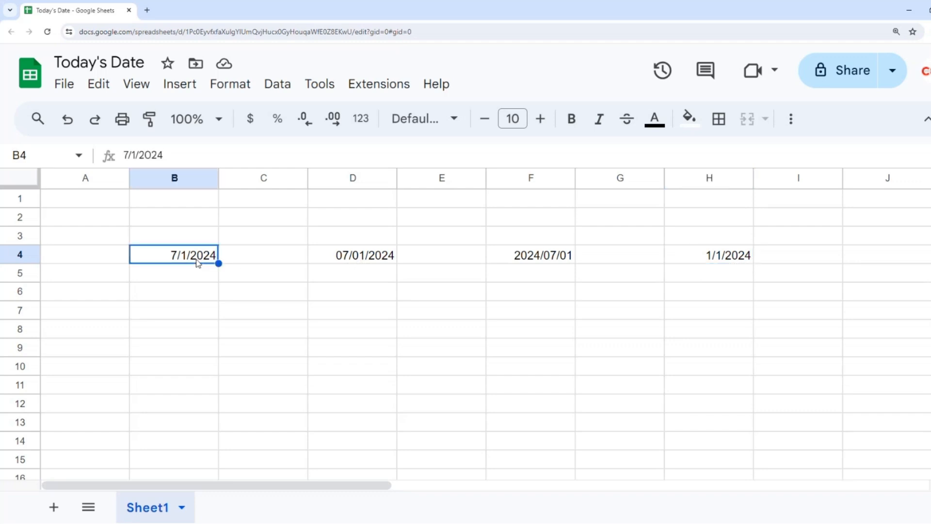
{"action": "left_click", "coordinate": [214, 87]}
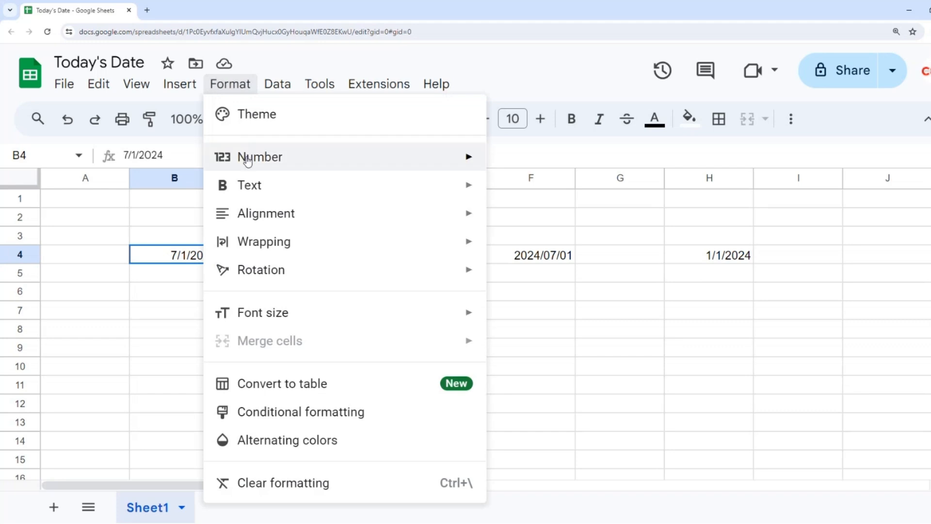
{"action": "scroll", "coordinate": [565, 299], "scroll_direction": "down", "scroll_amount": 3}
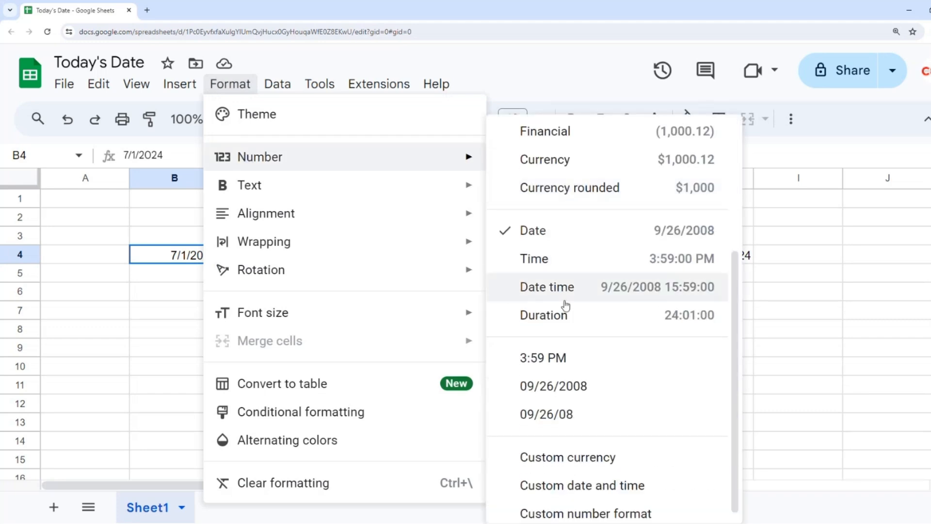
{"action": "scroll", "coordinate": [564, 302], "scroll_direction": "down", "scroll_amount": 1}
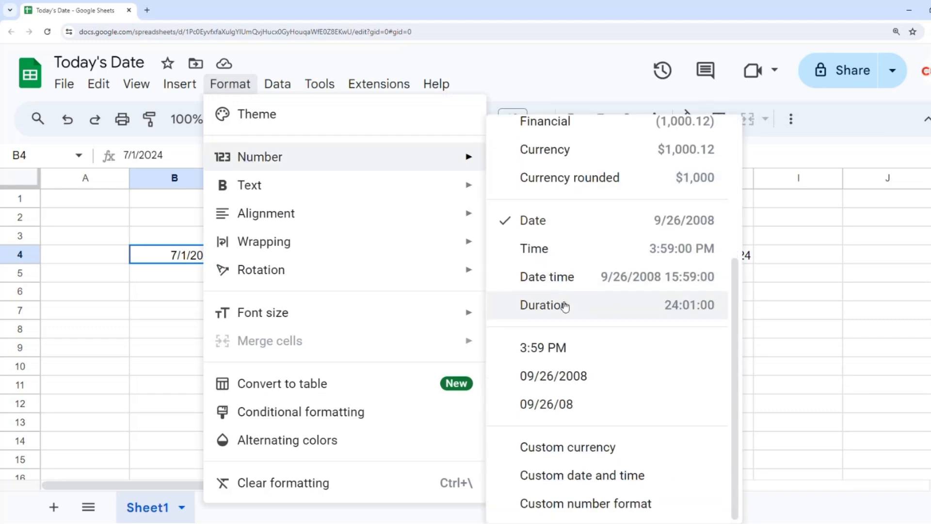
{"action": "left_click", "coordinate": [549, 382]}
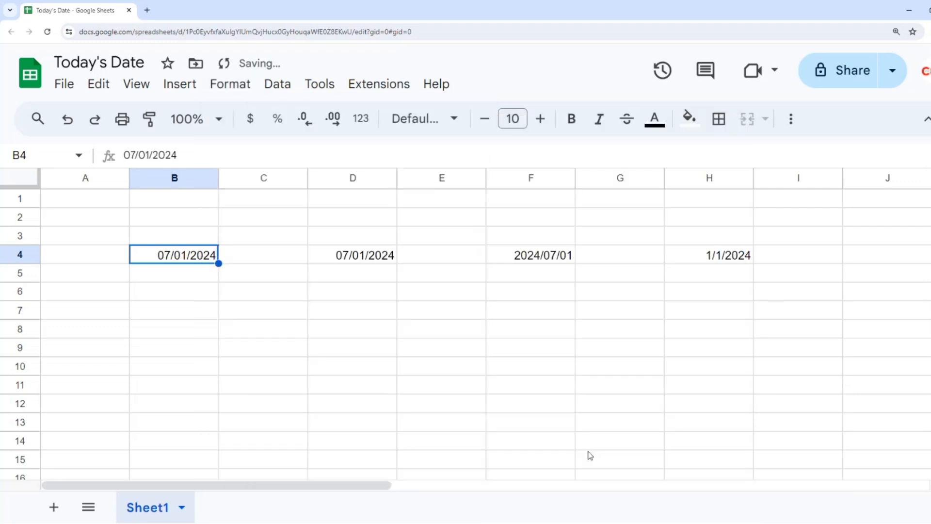
{"action": "left_click", "coordinate": [232, 85]}
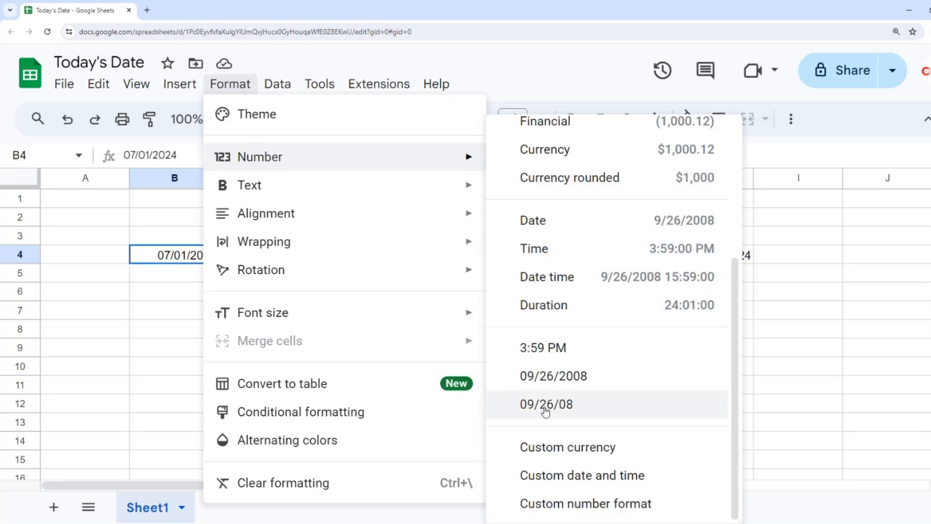
{"action": "left_click", "coordinate": [545, 410]}
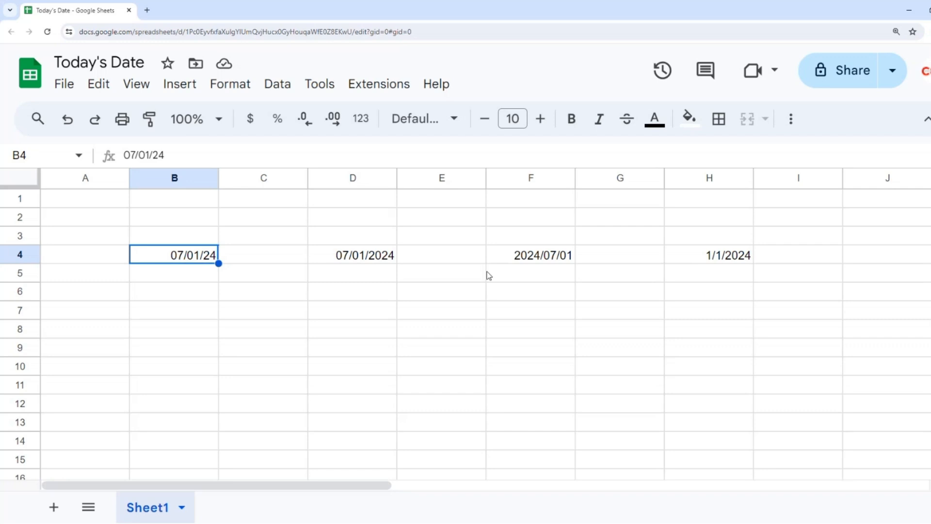
- Enter the written-out date January 1, 2024 in cell C4
{"action": "left_click", "coordinate": [272, 262]}
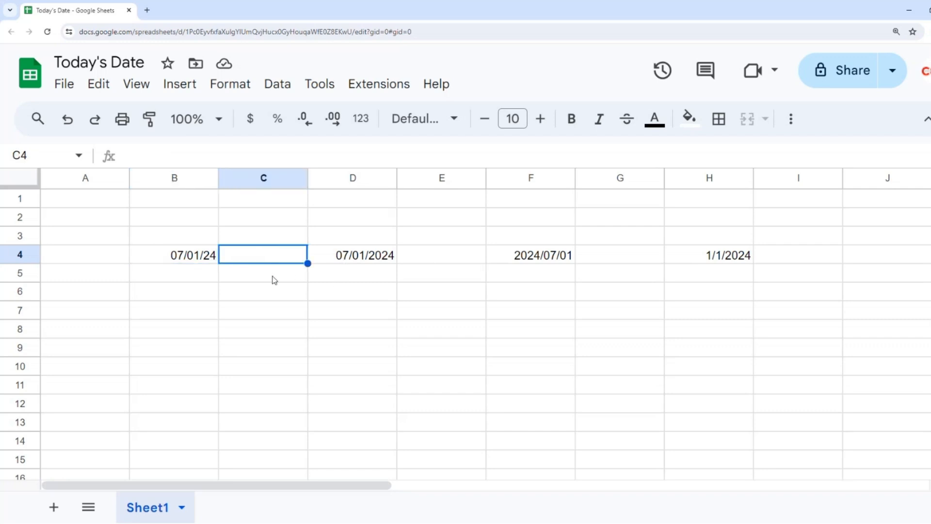
{"action": "type", "text": "January "}
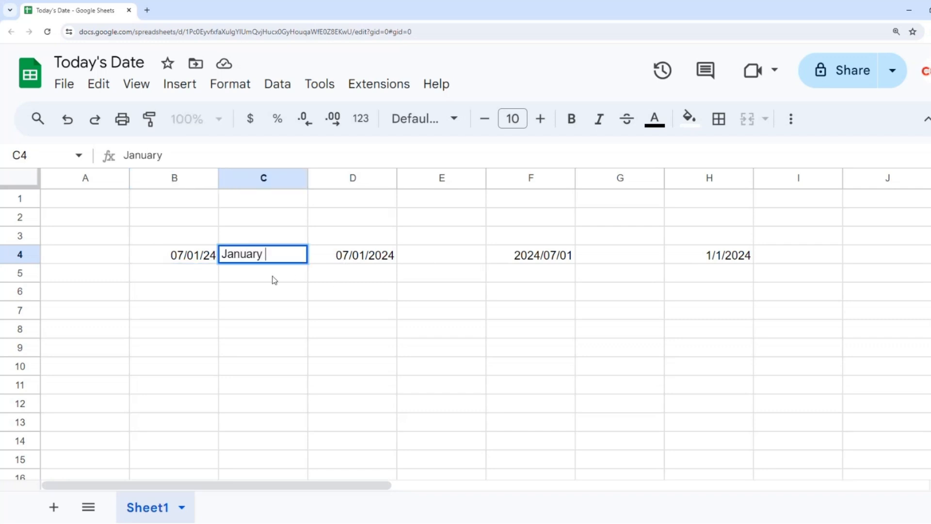
{"action": "type", "text": "1, 2024"}
{"action": "key", "text": "Return"}
- Choose the 08-05-30 pattern in the custom date and time formats for cell C4
{"action": "key", "text": "Up"}
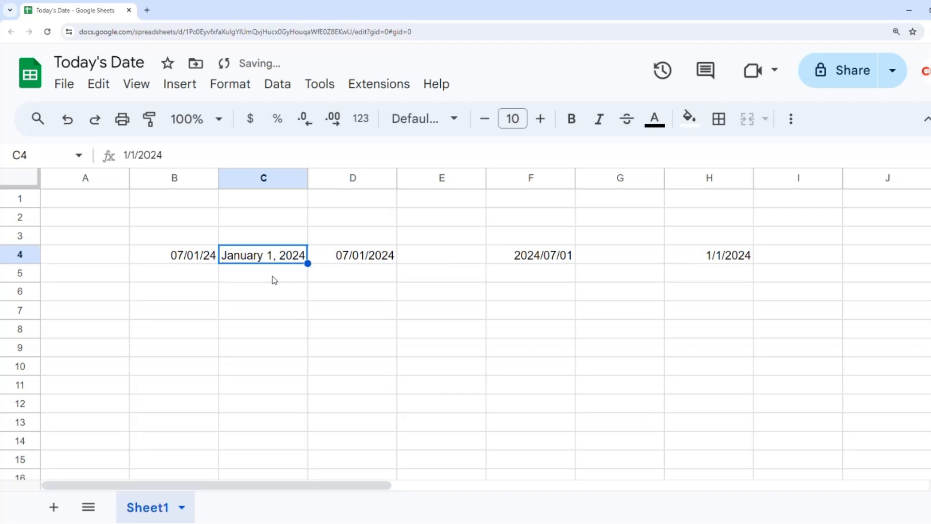
{"action": "left_click", "coordinate": [229, 85]}
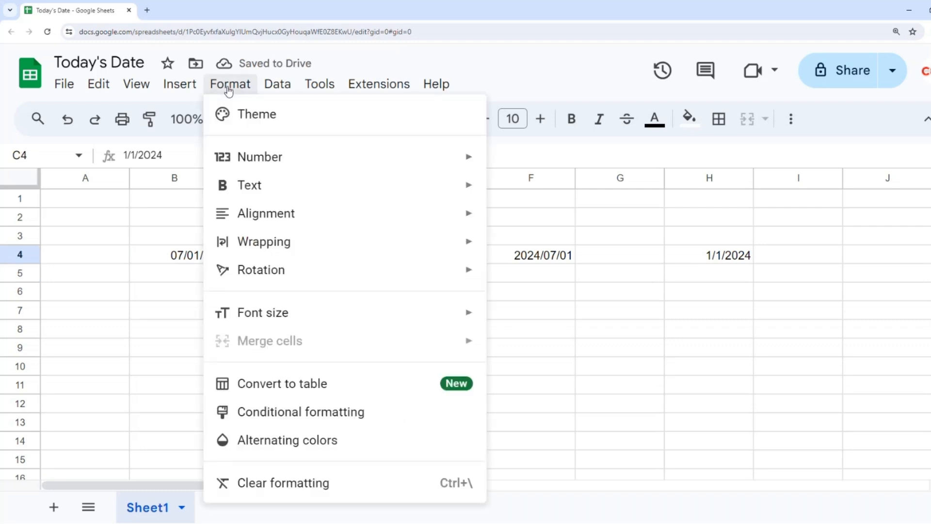
{"action": "mouse_move", "coordinate": [345, 160]}
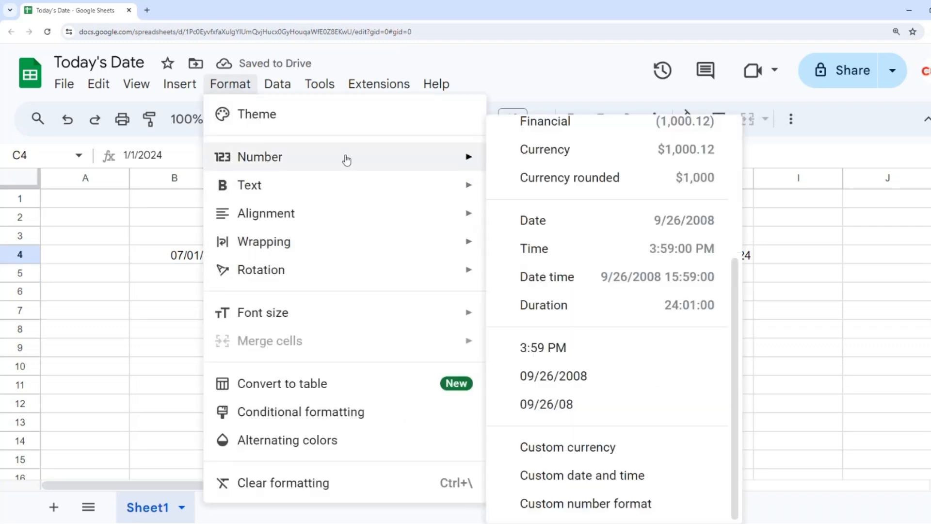
{"action": "left_click", "coordinate": [541, 476]}
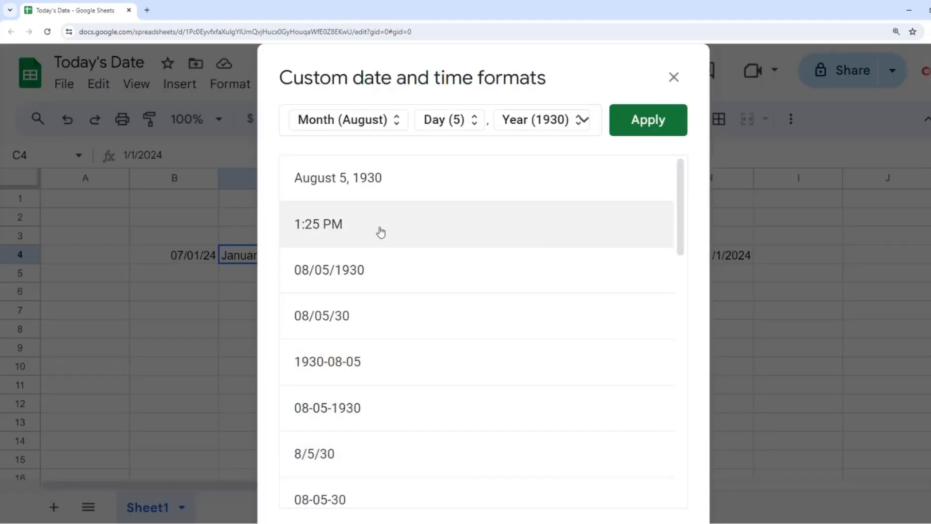
{"action": "scroll", "coordinate": [377, 380], "scroll_direction": "down", "scroll_amount": 15}
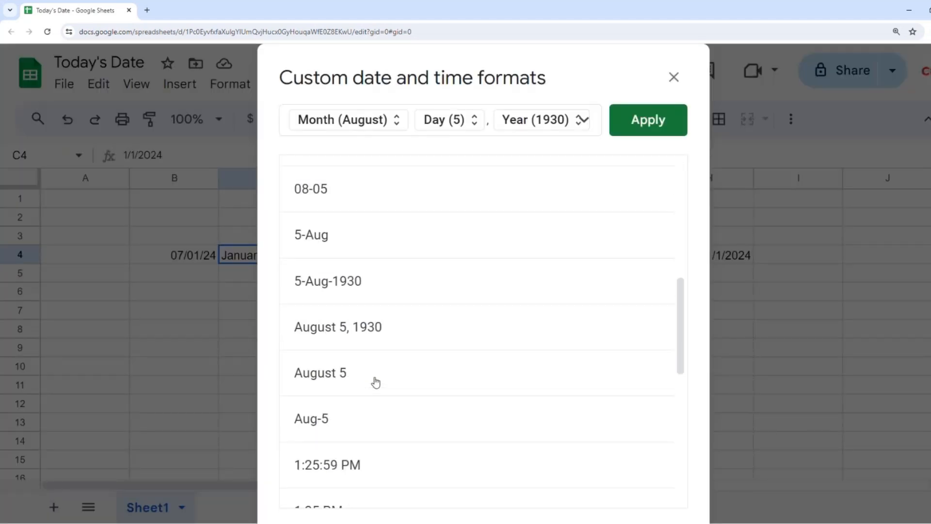
{"action": "scroll", "coordinate": [376, 383], "scroll_direction": "down", "scroll_amount": 1}
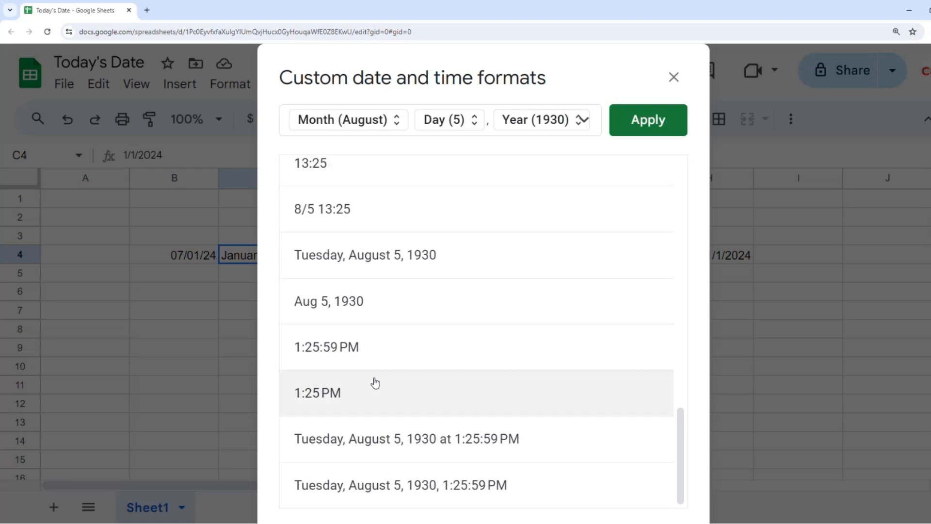
{"action": "scroll", "coordinate": [377, 380], "scroll_direction": "up", "scroll_amount": 10}
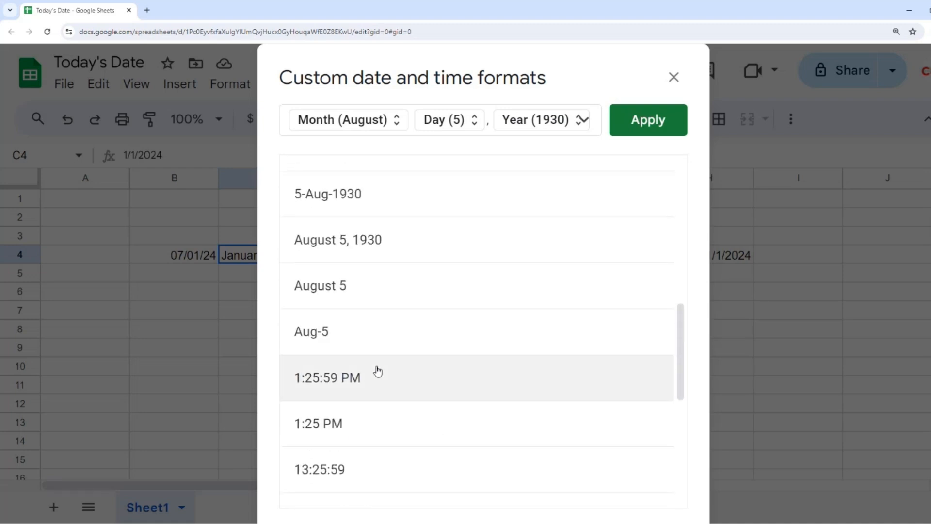
{"action": "scroll", "coordinate": [376, 372], "scroll_direction": "up", "scroll_amount": 3}
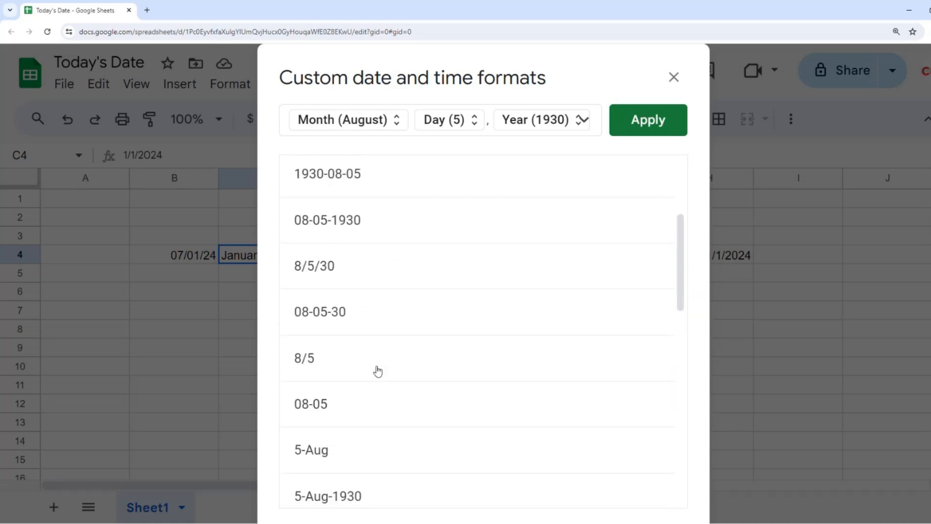
{"action": "left_click", "coordinate": [330, 320]}
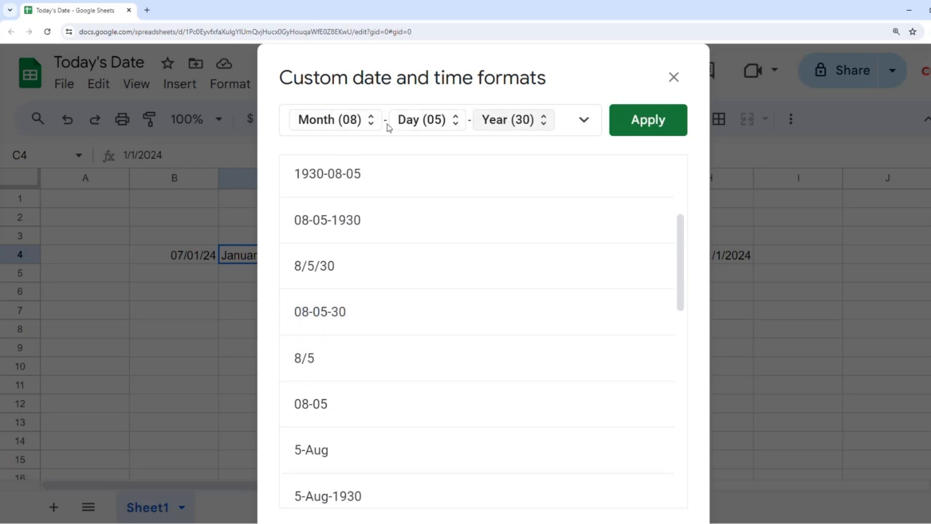
- Replace both hyphen separators in the custom date pattern with periods and apply it to cell C4
{"action": "key", "text": "BackSpace"}
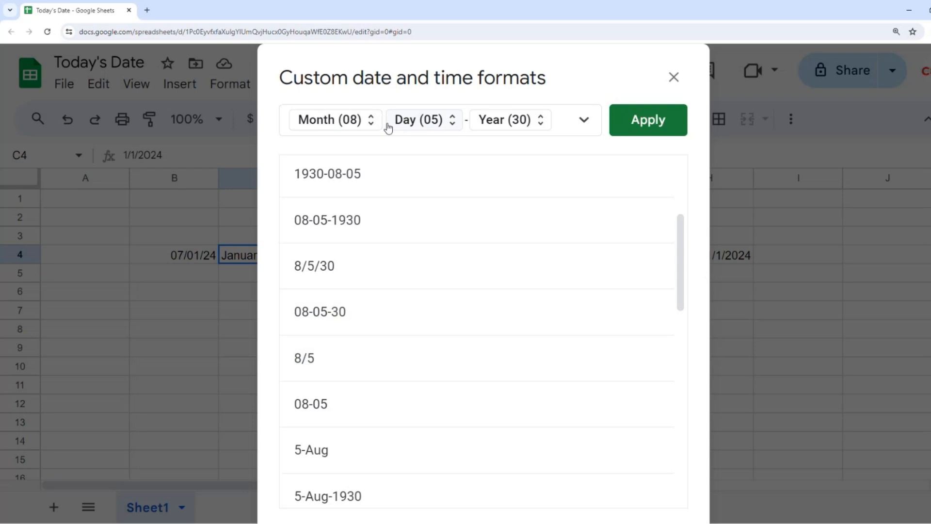
{"action": "type", "text": "."}
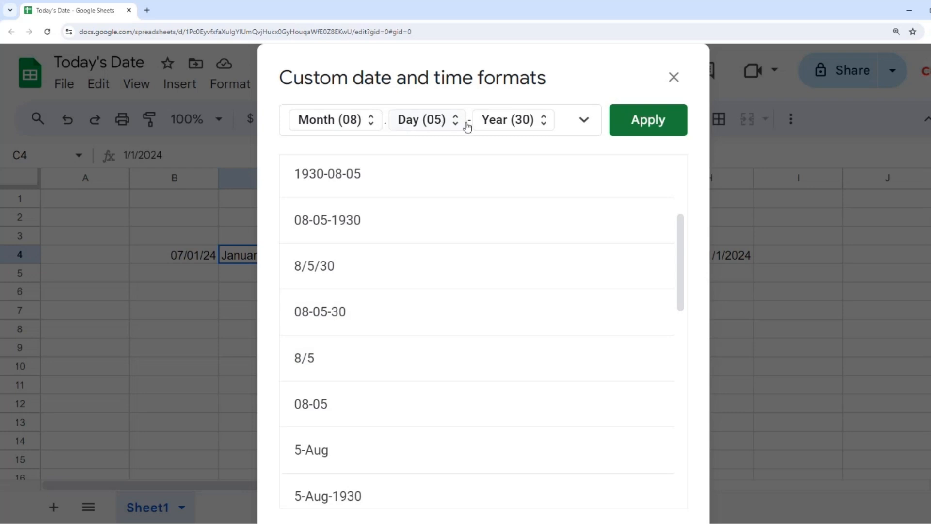
{"action": "key", "text": "BackSpace"}
{"action": "type", "text": "."}
{"action": "left_click", "coordinate": [637, 132]}
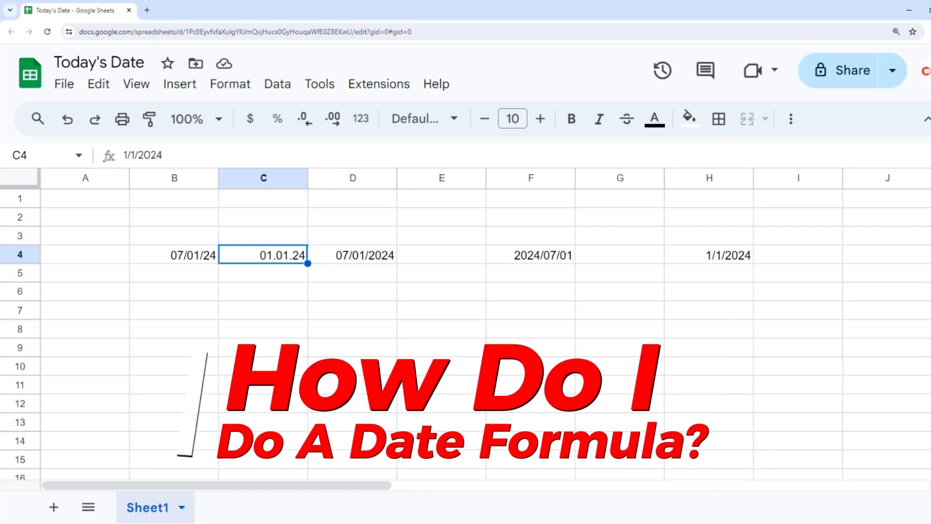
- Enter the heading Inventory list in cell B6
{"action": "left_click", "coordinate": [174, 292]}
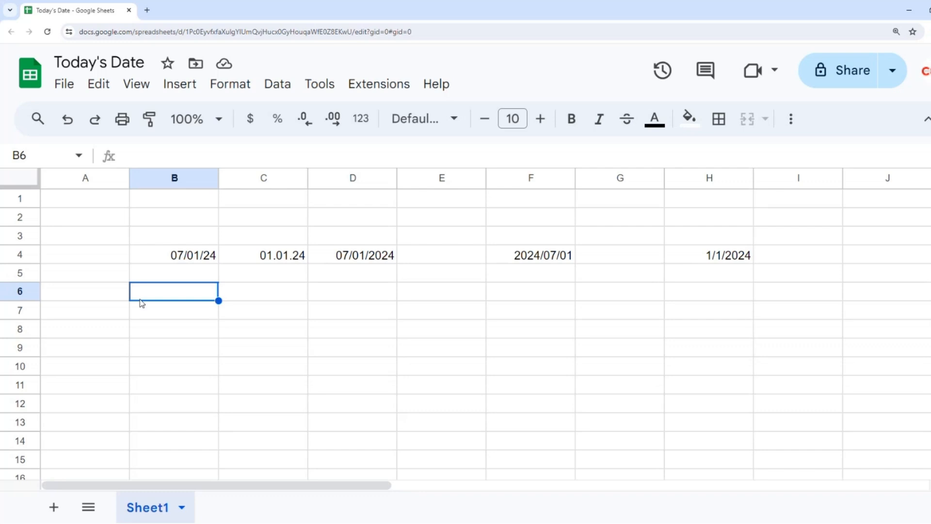
{"action": "type", "text": "Inventory I"}
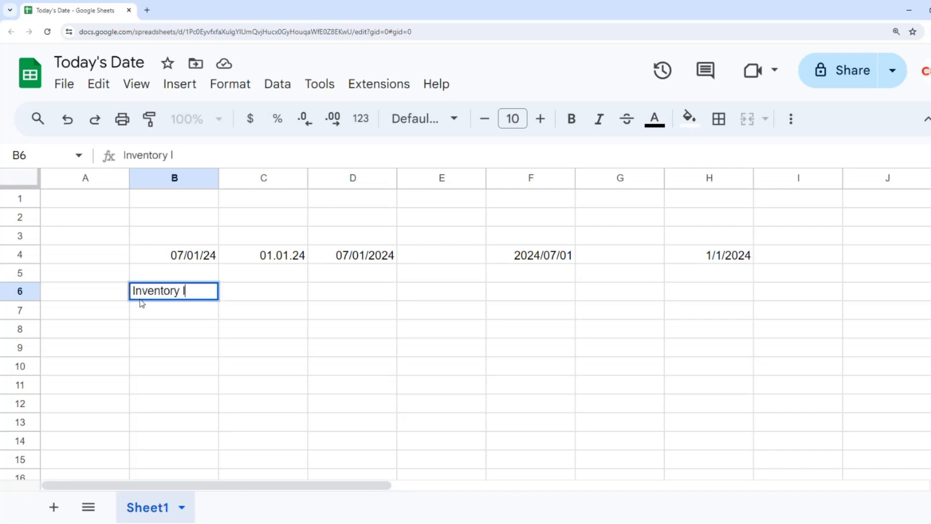
{"action": "type", "text": "ist"}
{"action": "key", "text": "Return"}
{"action": "key", "text": "Tab"}
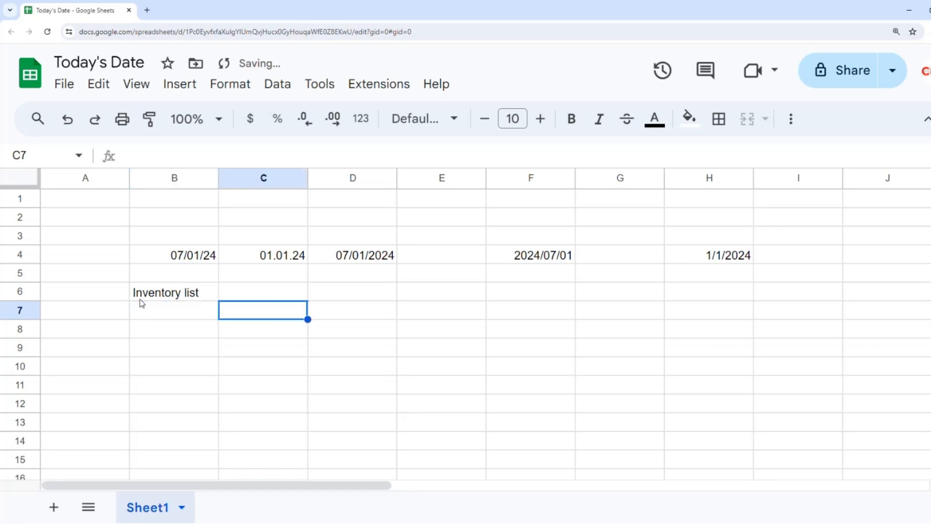
- List the inventory items ball, glove and bat in cells C7 to C9
{"action": "type", "text": "ball"}
{"action": "key", "text": "Return"}
{"action": "key", "text": "Tab"}
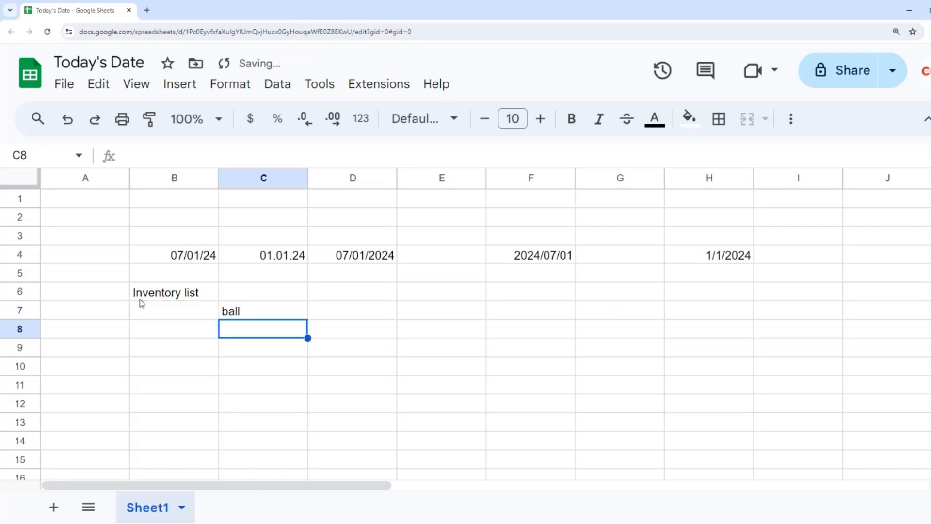
{"action": "type", "text": "glove"}
{"action": "key", "text": "Return"}
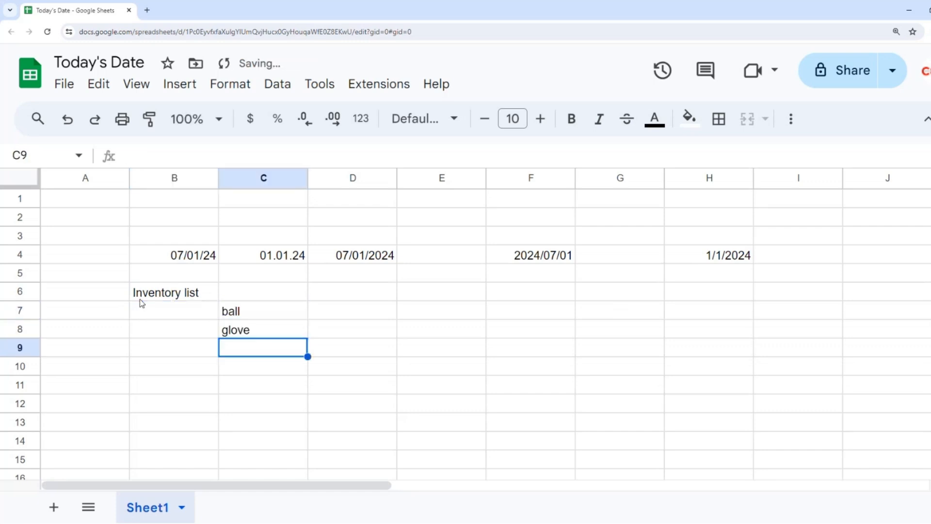
{"action": "type", "text": "bat"}
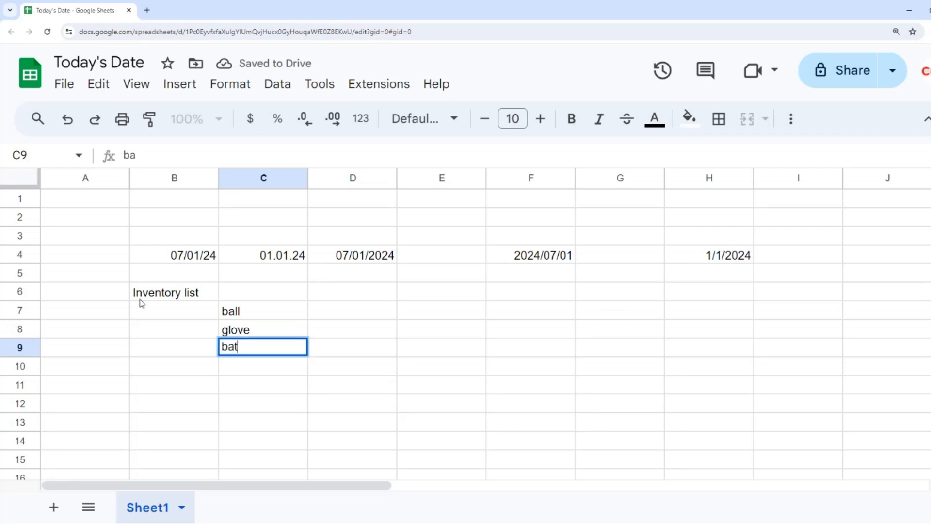
{"action": "key", "text": "Return"}
{"action": "key", "text": "Up"}
{"action": "key", "text": "Up"}
- Enter the column header Date mftg in cell D6, level with the Inventory list heading
{"action": "left_click", "coordinate": [142, 303]}
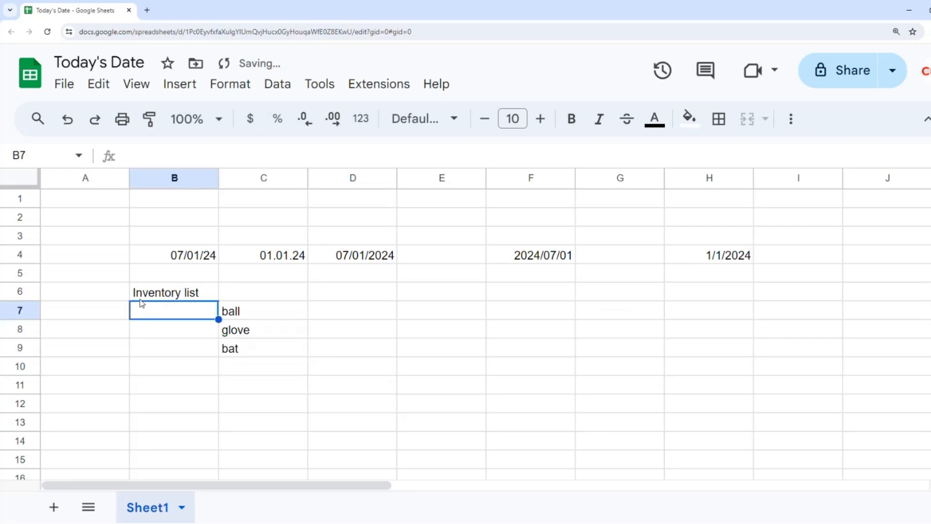
{"action": "key", "text": "Right"}
{"action": "key", "text": "Right"}
{"action": "key", "text": "Up"}
{"action": "type", "text": "DA"}
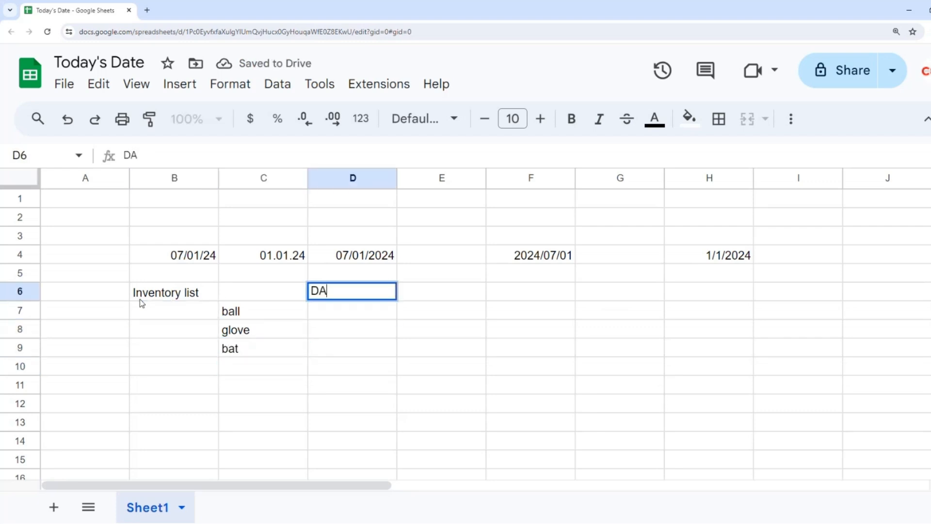
{"action": "key", "text": "BackSpace"}
{"action": "type", "text": "ate i"}
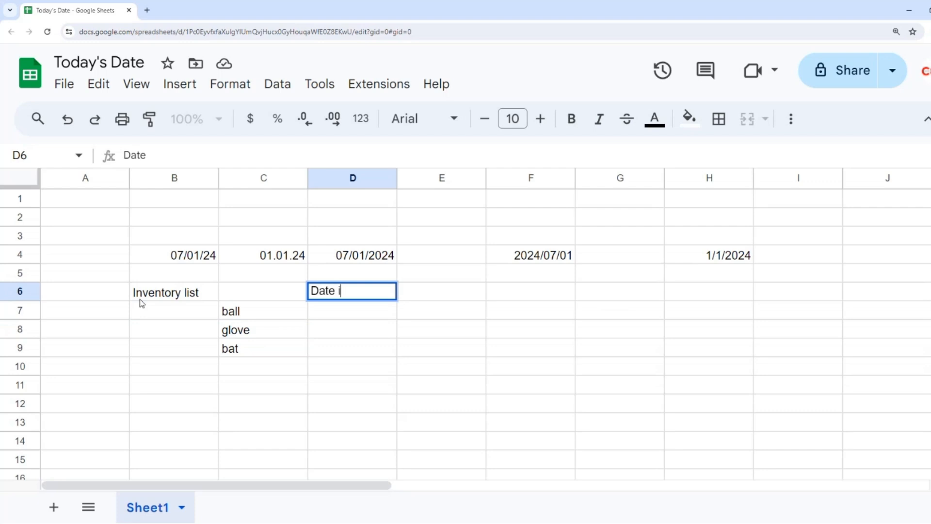
{"action": "type", "text": "n inve"}
{"action": "key", "text": "BackSpace"}
{"action": "key", "text": "BackSpace"}
{"action": "key", "text": "BackSpace"}
{"action": "key", "text": "BackSpace"}
{"action": "key", "text": "BackSpace"}
{"action": "key", "text": "BackSpace"}
{"action": "key", "text": "BackSpace"}
{"action": "key", "text": "BackSpace"}
{"action": "type", "text": "maf"}
{"action": "key", "text": "BackSpace"}
{"action": "key", "text": "BackSpace"}
{"action": "type", "text": "ftg"}
{"action": "key", "text": "Return"}
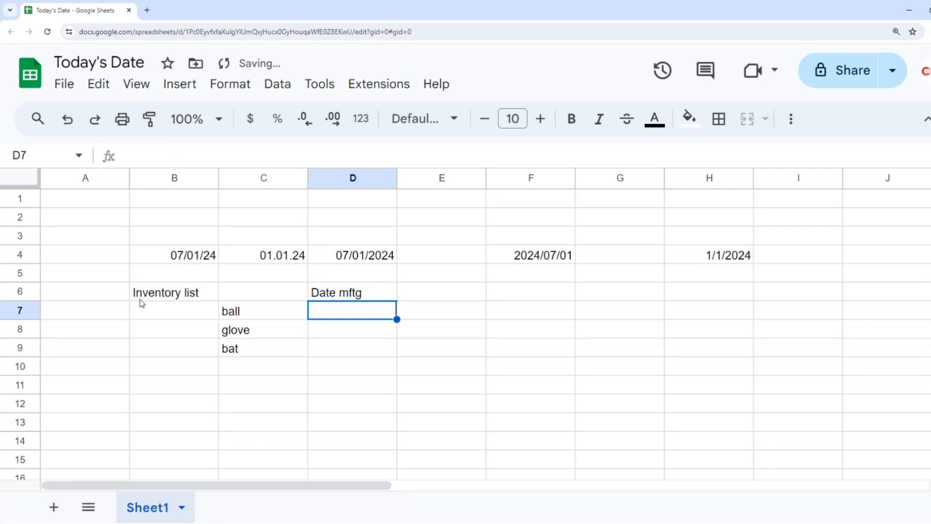
- Enter the manufacturing dates 7/1/2024 for ball, 7/3/2024 for glove and 7/9/2024 for bat in cells D7 to D9
{"action": "type", "text": "7/1/2024"}
{"action": "key", "text": "Return"}
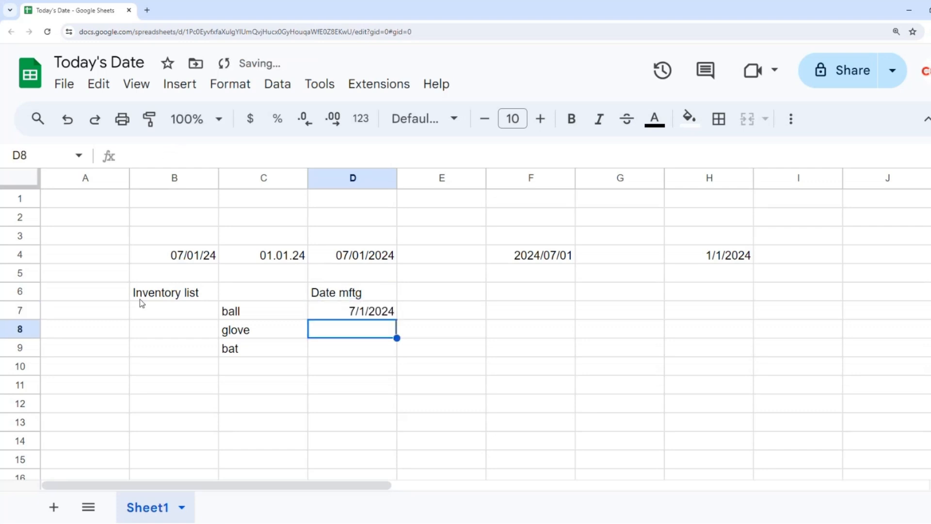
{"action": "type", "text": "7/3/"}
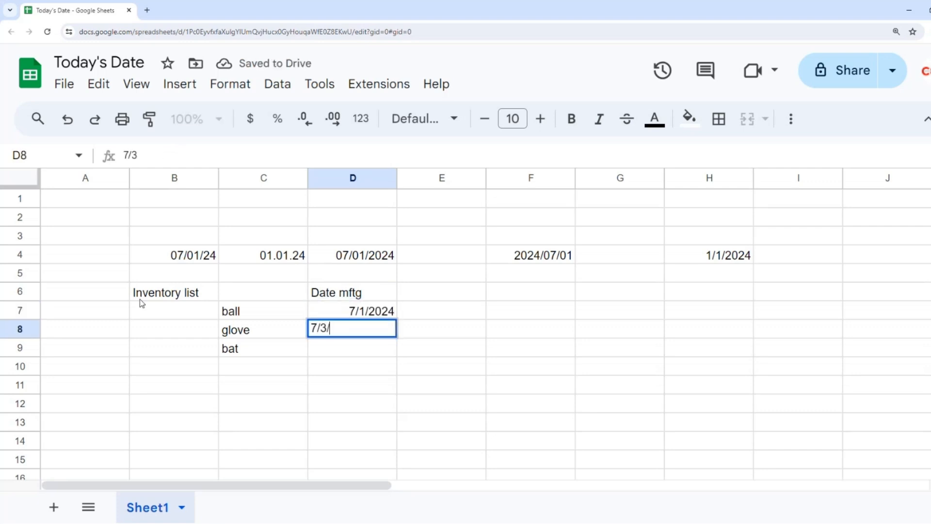
{"action": "type", "text": "2024"}
{"action": "key", "text": "Return"}
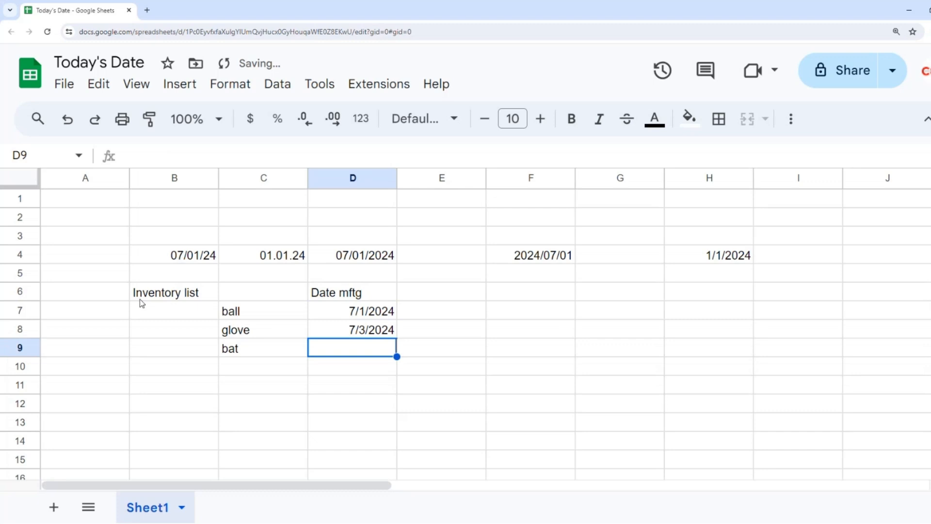
{"action": "type", "text": "7/9/2024"}
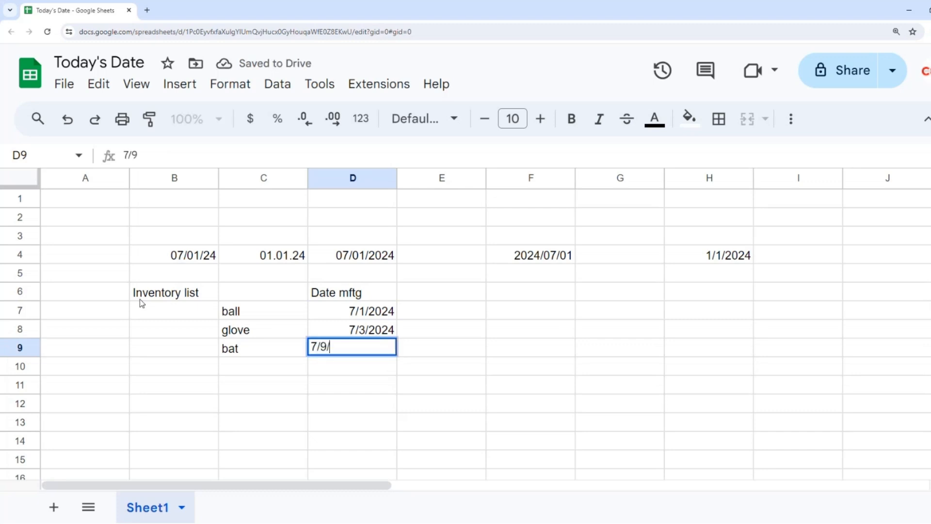
{"action": "key", "text": "Return"}
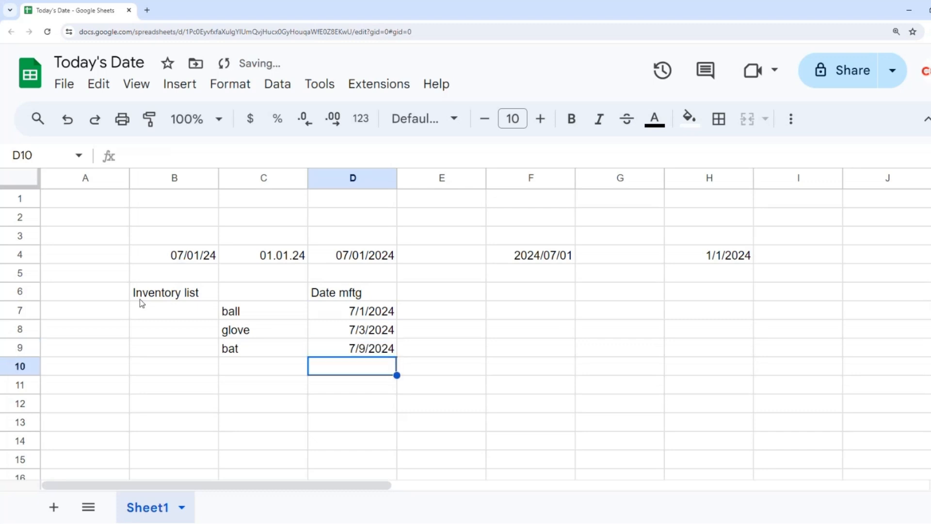
{"action": "key", "text": "Up"}
{"action": "key", "text": "Up"}
{"action": "key", "text": "Up"}
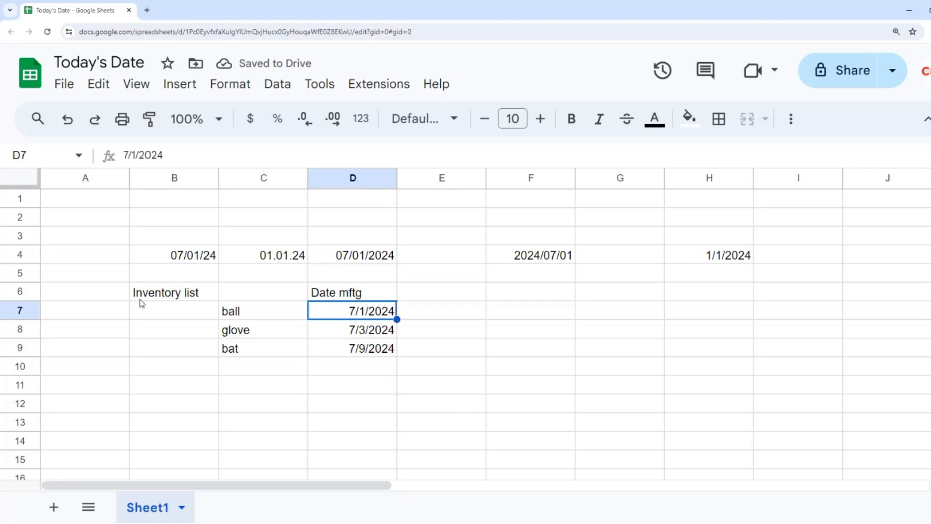
{"action": "key", "text": "Up"}
{"action": "key", "text": "Right"}
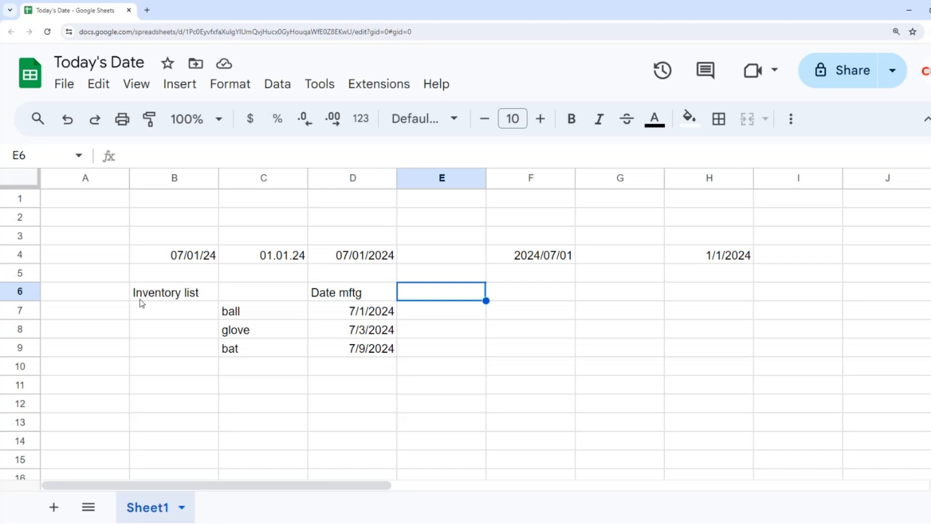
{"action": "key", "text": "Return"}
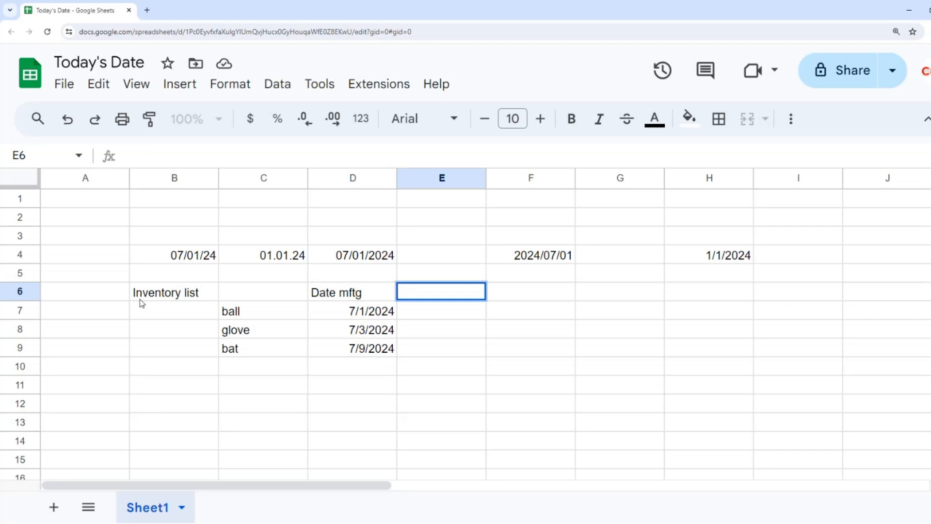
- Enter the formula =today() in cell D2 to insert the current date
{"action": "key", "text": "Up"}
{"action": "key", "text": "Up"}
{"action": "key", "text": "Up"}
{"action": "key", "text": "Up"}
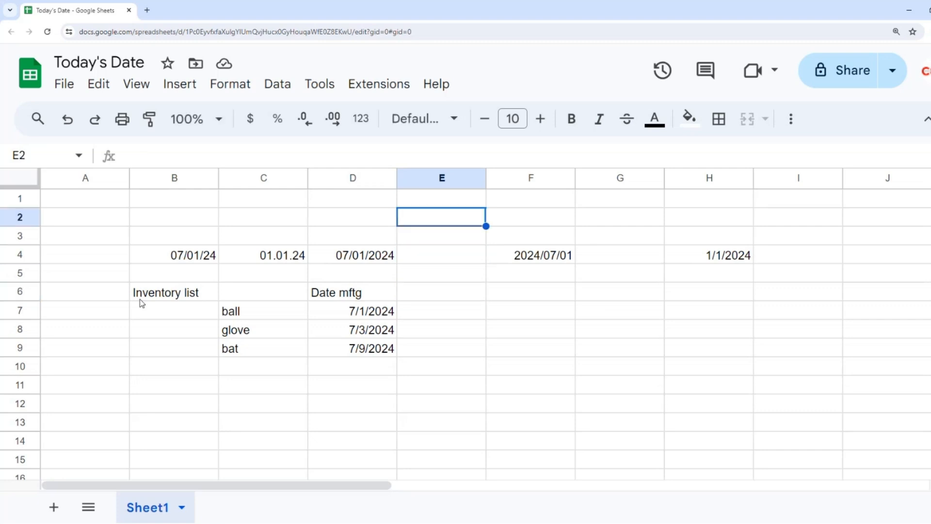
{"action": "key", "text": "Left"}
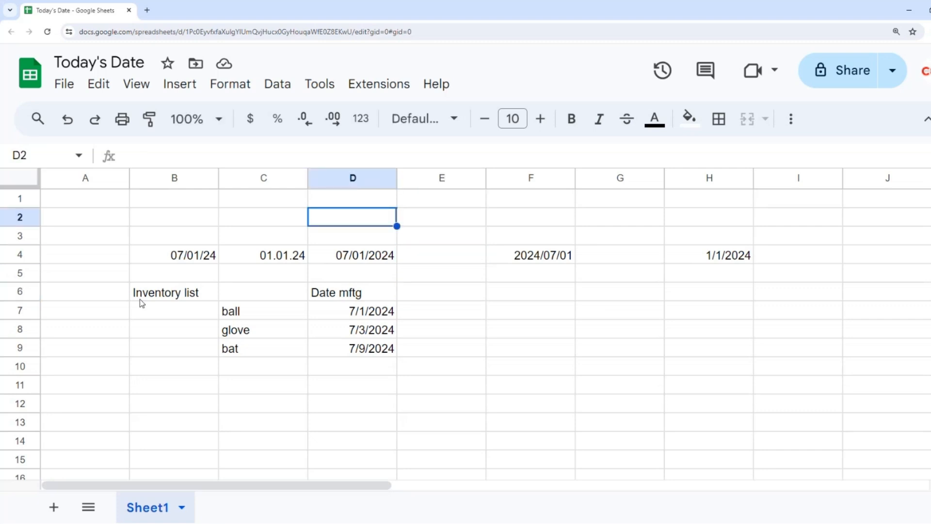
{"action": "type", "text": "=toda"}
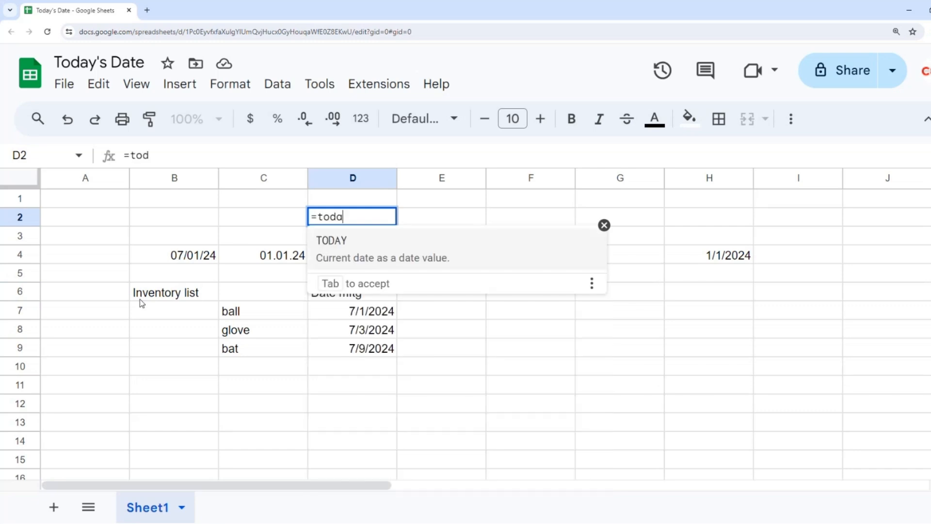
{"action": "type", "text": "y()"}
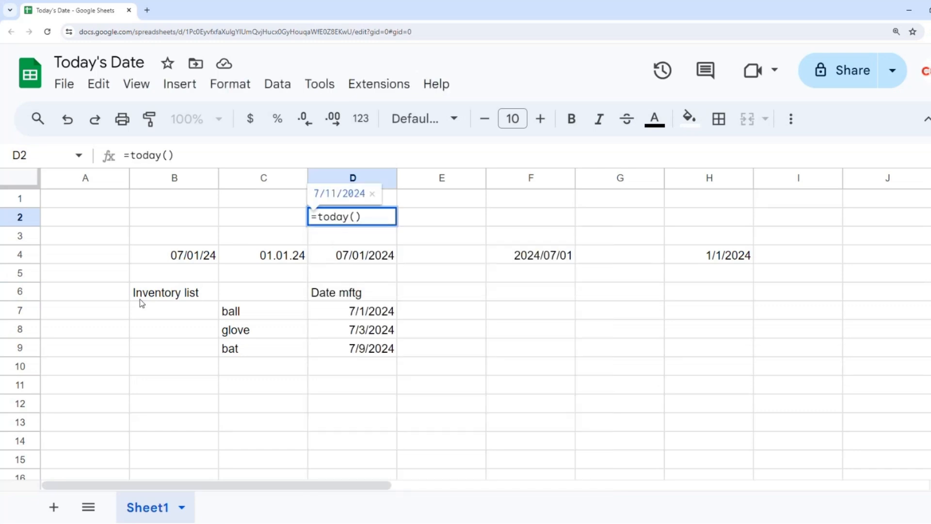
{"action": "key", "text": "Return"}
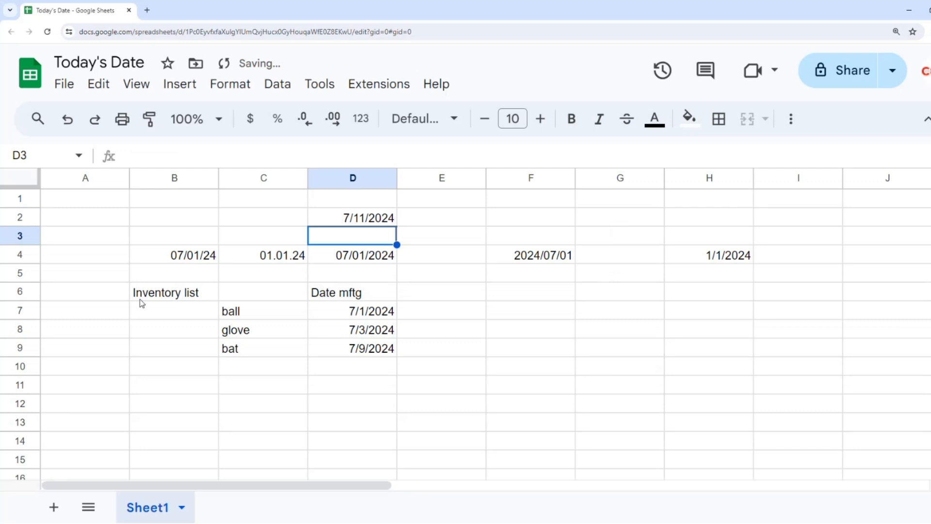
- Enter the formula =today()-5 in cell E2 to get the date five days before the current date
{"action": "key", "text": "Up"}
{"action": "key", "text": "Right"}
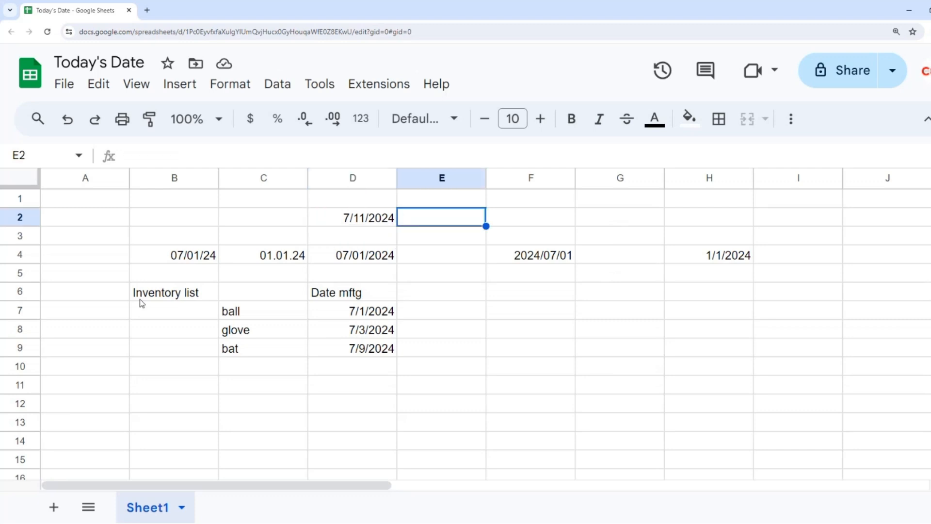
{"action": "type", "text": "="}
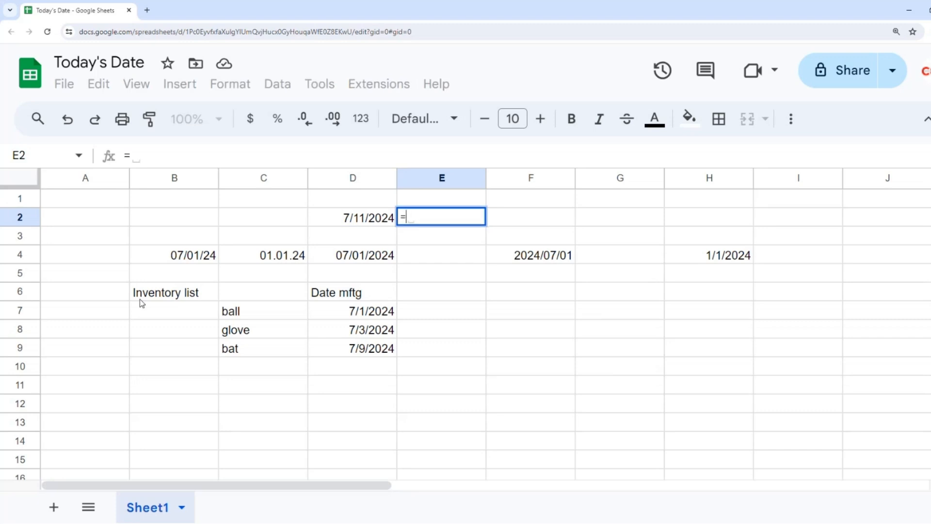
{"action": "type", "text": "today"}
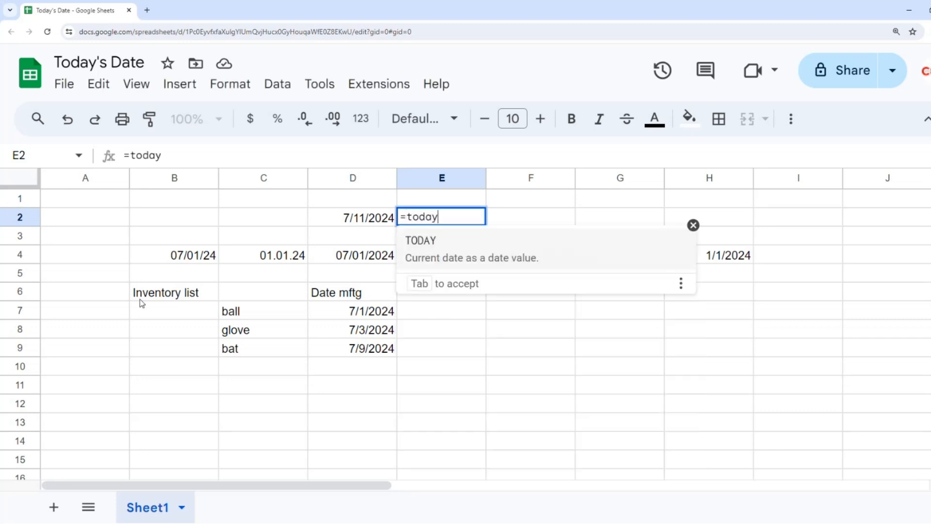
{"action": "type", "text": "()-5"}
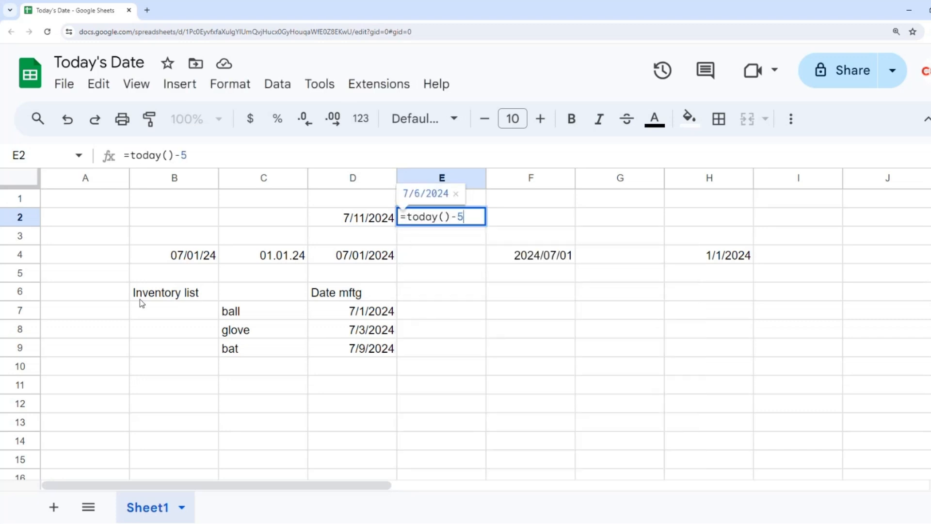
{"action": "key", "text": "Return"}
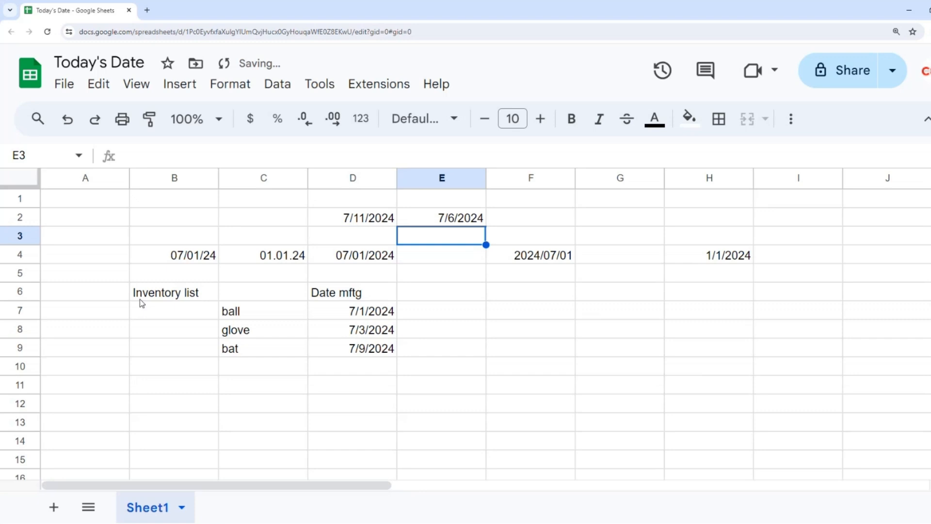
- Change the formula in cell E2 to =today()+7 to get the date one week ahead
{"action": "key", "text": "Up"}
{"action": "key", "text": "F2"}
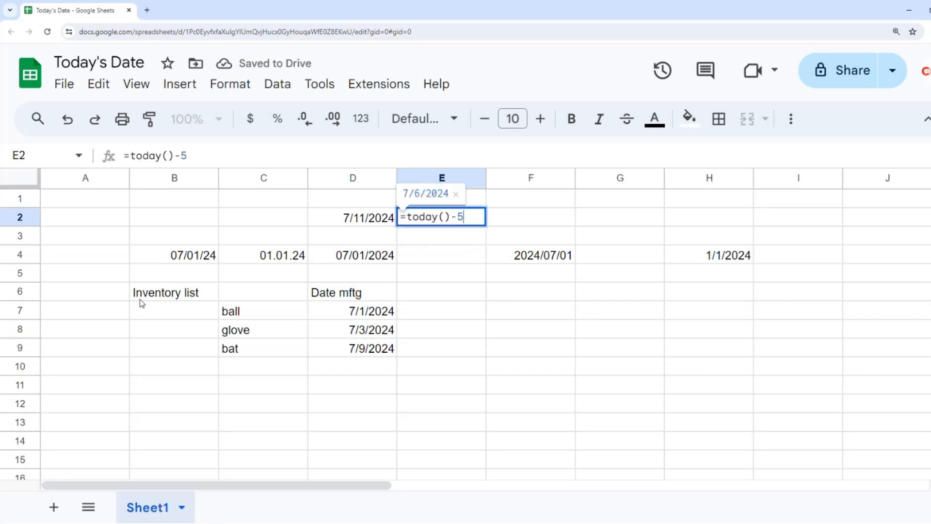
{"action": "key", "text": "Left"}
{"action": "key", "text": "BackSpace"}
{"action": "key", "text": "Delete"}
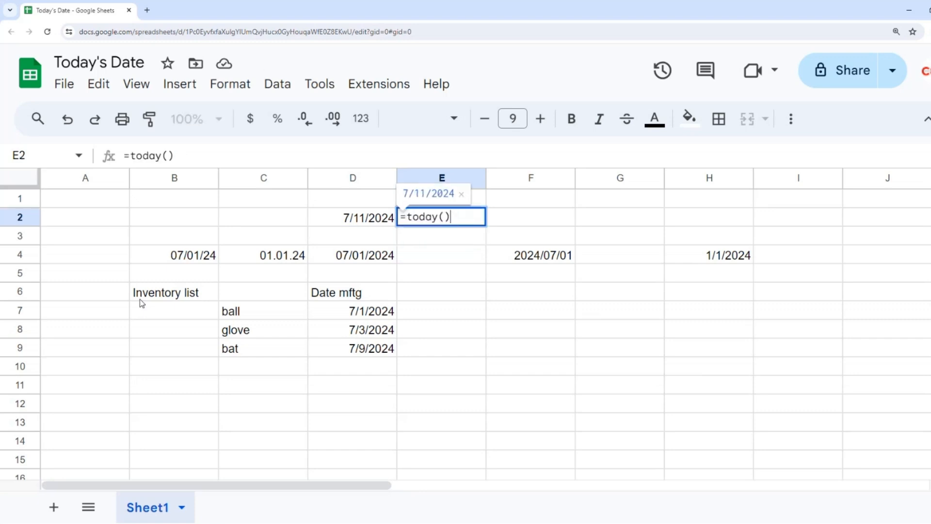
{"action": "type", "text": "+7"}
{"action": "key", "text": "Return"}
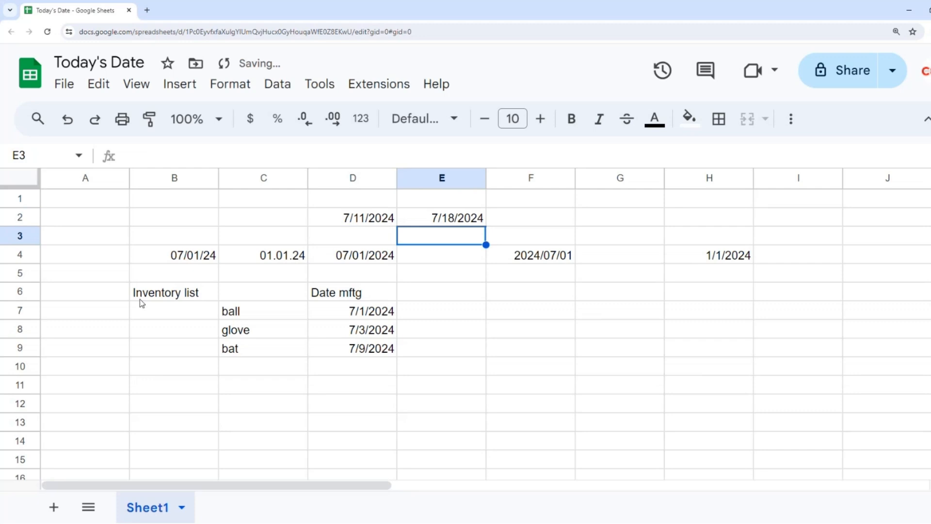
- Clear the date formula from cell E2
{"action": "key", "text": "Up"}
{"action": "key", "text": "Delete"}
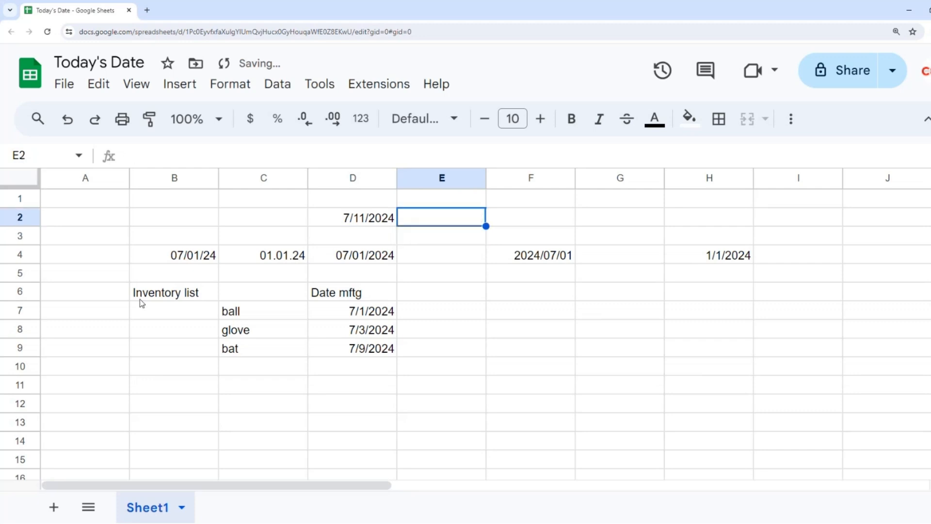
{"action": "key", "text": "Down"}
{"action": "key", "text": "Left"}
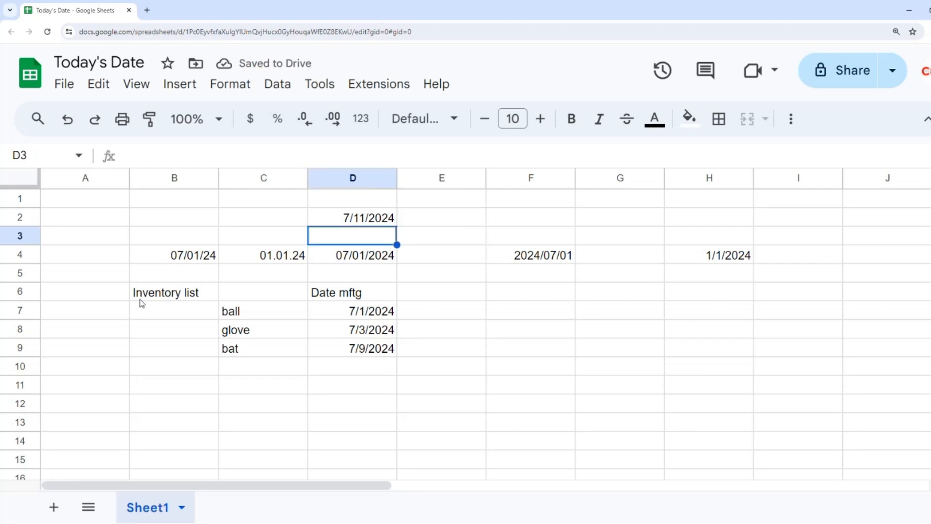
- Examine the current-date formula in cell D2 and the manufacturing dates of the inventory items
{"action": "key", "text": "Up"}
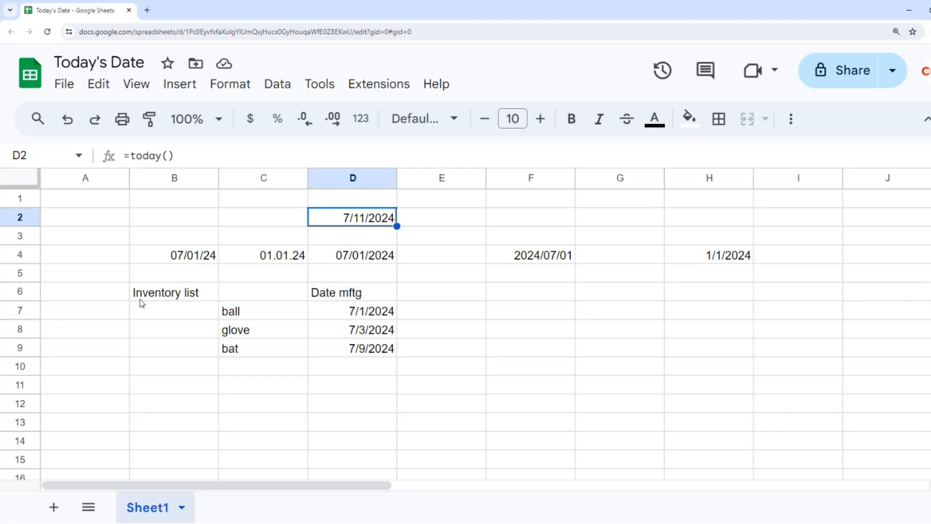
{"action": "key", "text": "Down"}
{"action": "key", "text": "Down"}
{"action": "key", "text": "Down"}
{"action": "key", "text": "Down"}
{"action": "key", "text": "Down"}
{"action": "key", "text": "Down"}
{"action": "key", "text": "Down"}
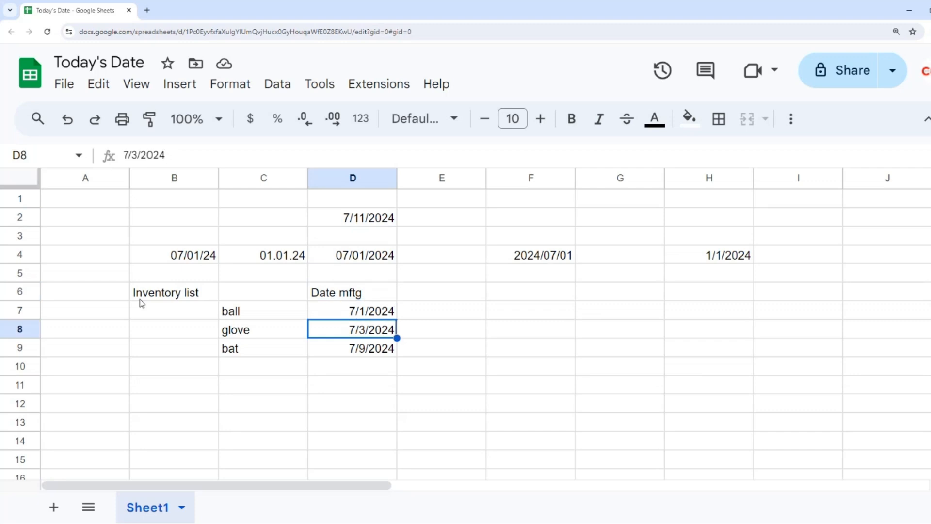
{"action": "key", "text": "Up"}
{"action": "key", "text": "Up"}
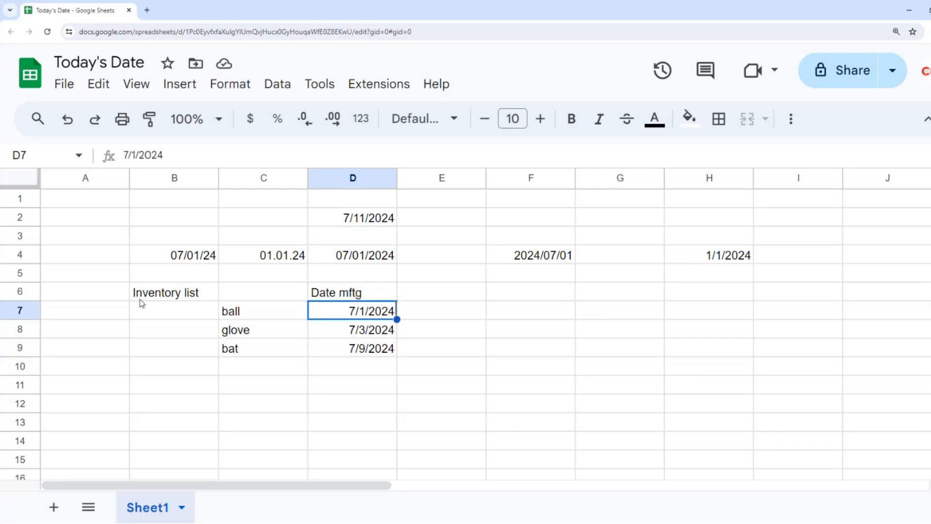
{"action": "key", "text": "Right"}
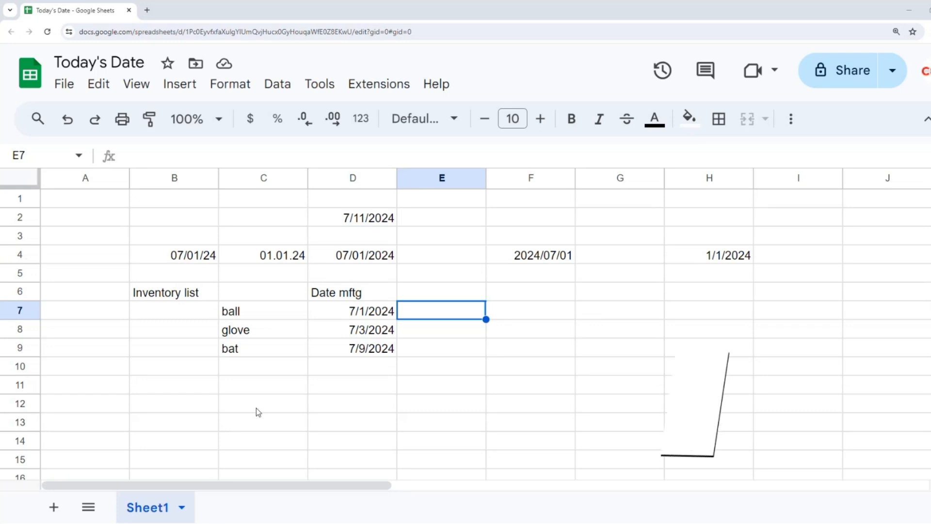
{"action": "left_click", "coordinate": [350, 223]}
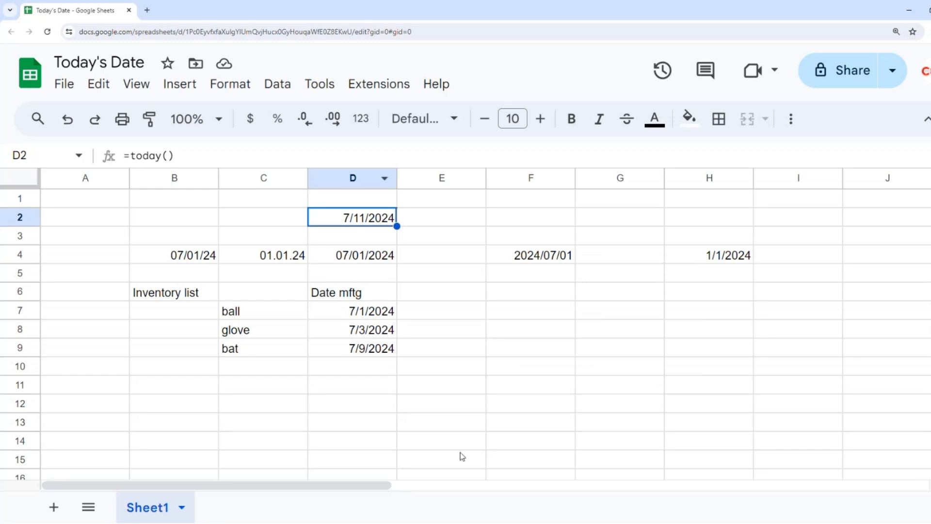
- Enter the column header Day in Inventory in cell E6, beside the Date mftg header
{"action": "left_click", "coordinate": [439, 296]}
{"action": "type", "text": "Day "}
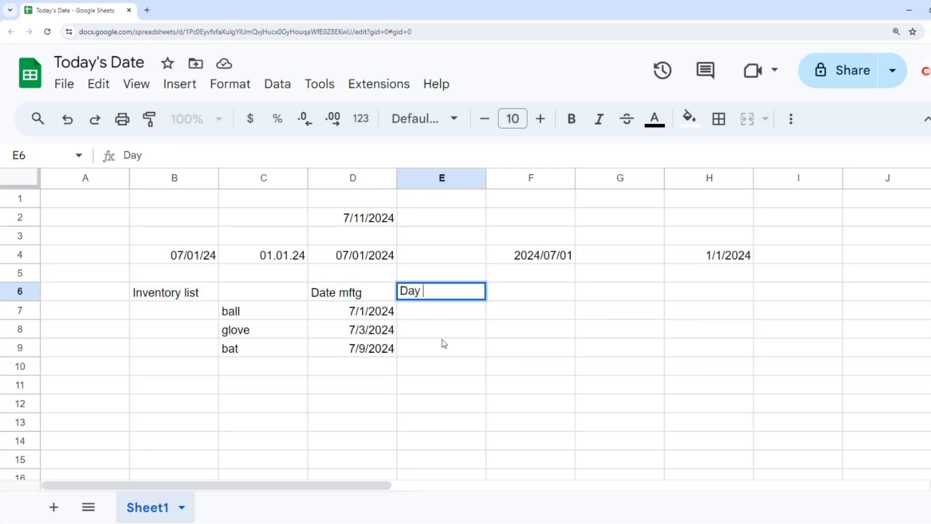
{"action": "type", "text": "in Inventory"}
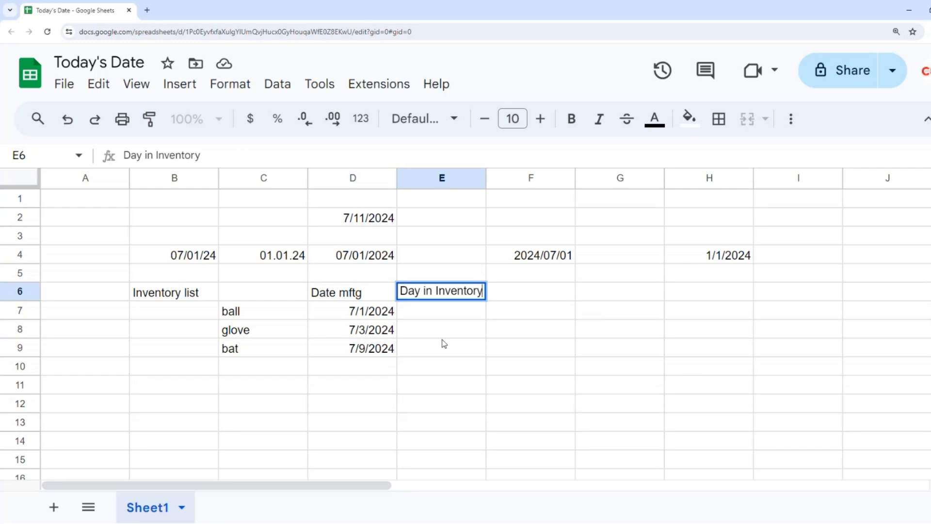
{"action": "key", "text": "Return"}
- Enter the formula =D2-D7 in cell E7 to calculate the ball's days in inventory, and dismiss the suggested autofill
{"action": "type", "text": "="}
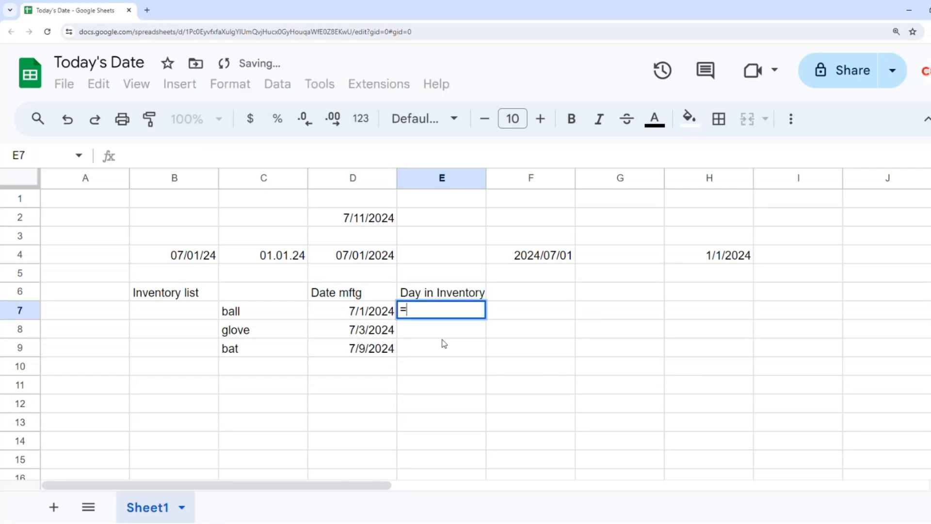
{"action": "key", "text": "Up"}
{"action": "key", "text": "Up"}
{"action": "key", "text": "Up"}
{"action": "key", "text": "Up"}
{"action": "key", "text": "Up"}
{"action": "key", "text": "Left"}
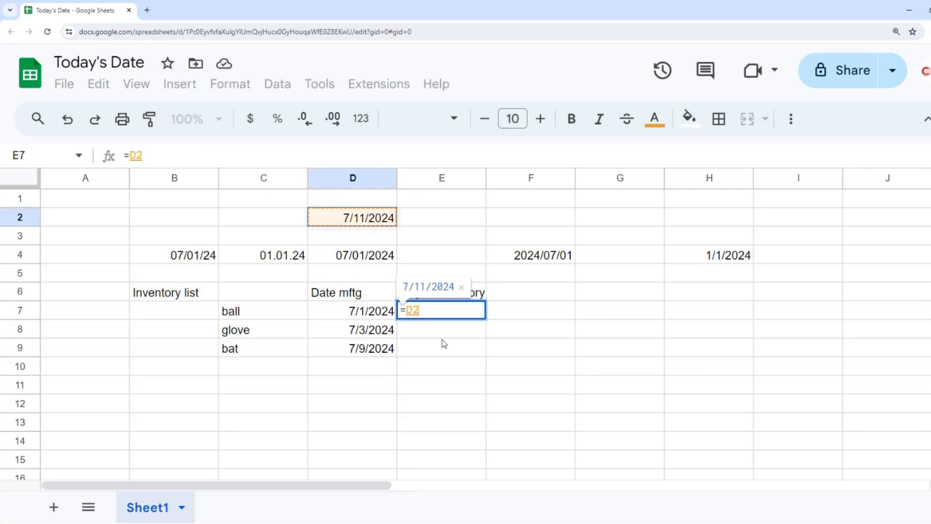
{"action": "type", "text": "-"}
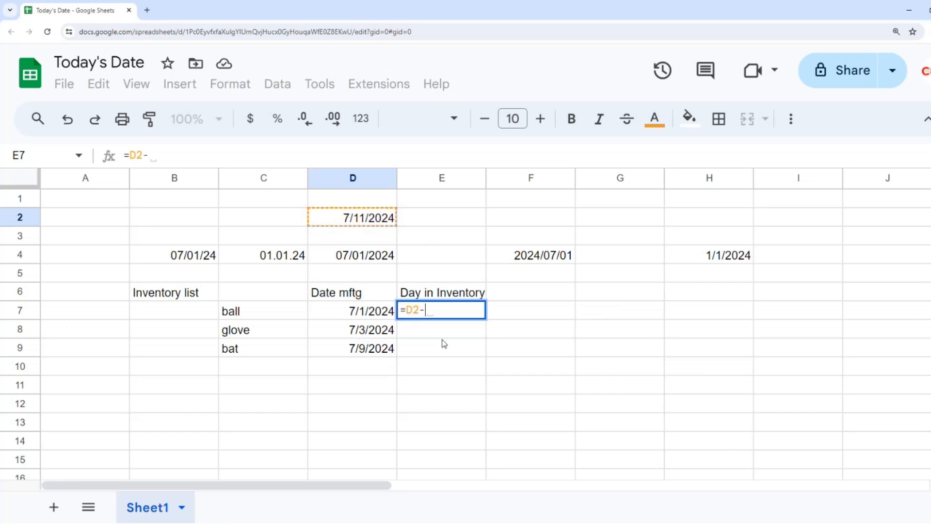
{"action": "key", "text": "Left"}
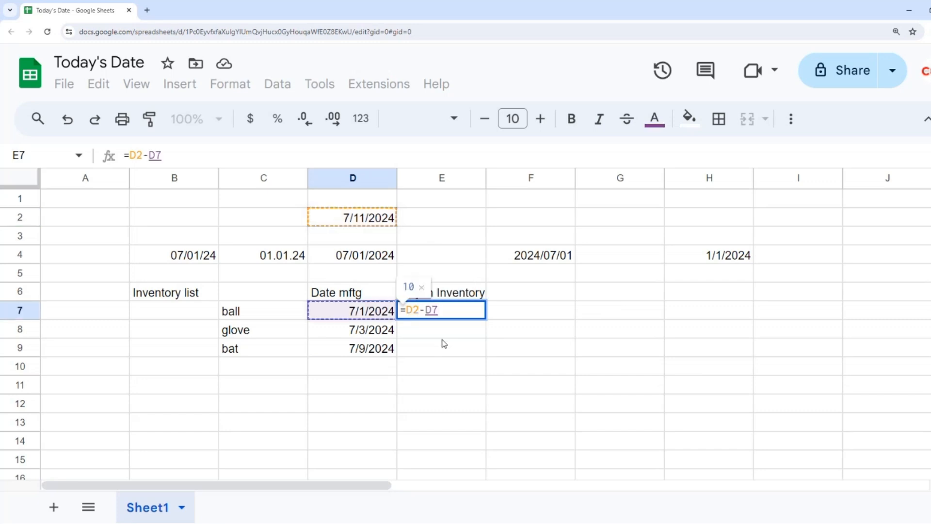
{"action": "key", "text": "Return"}
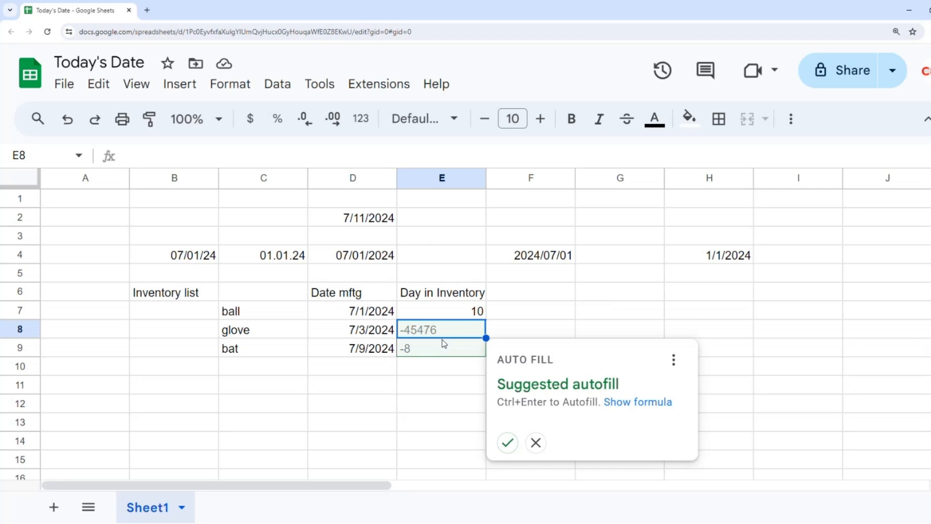
{"action": "key", "text": "Escape"}
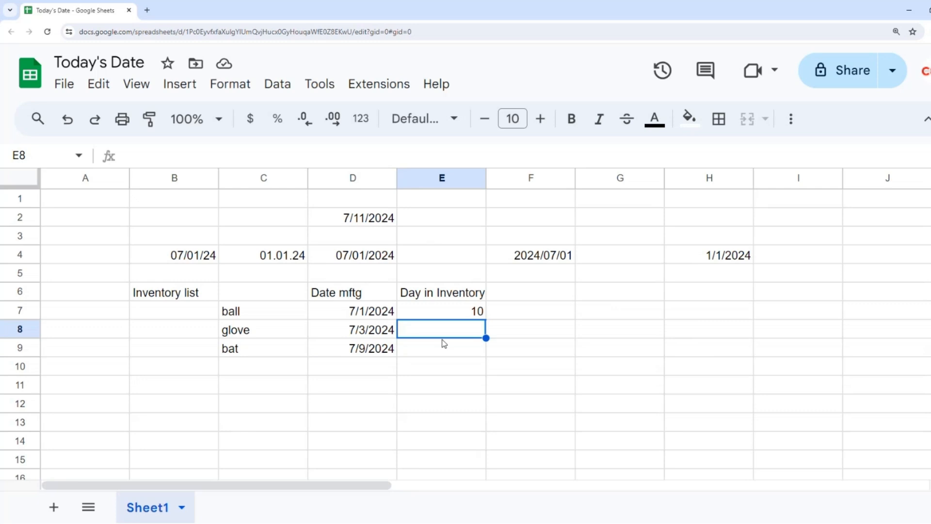
- Enter the formula =today()-D8 in cell E8 for glove and fill it down to cell E9 for bat
{"action": "type", "text": "="}
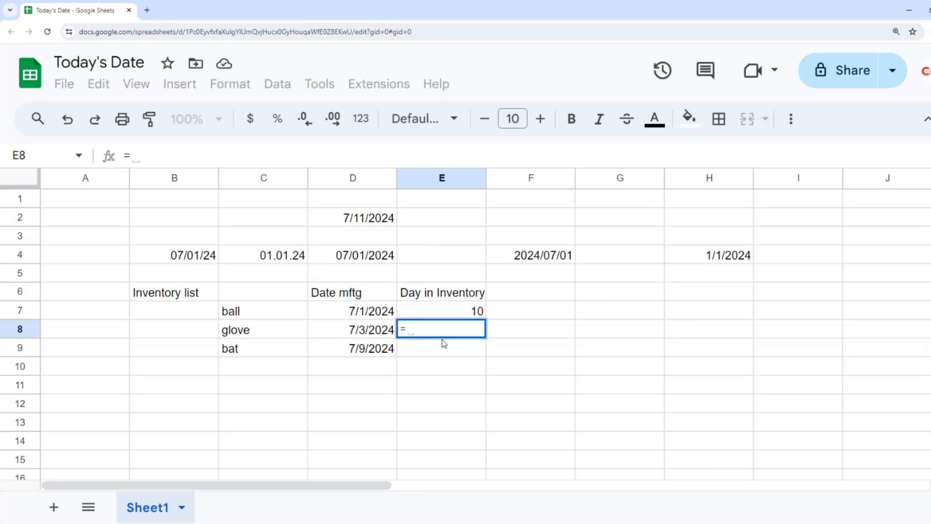
{"action": "type", "text": "today()"}
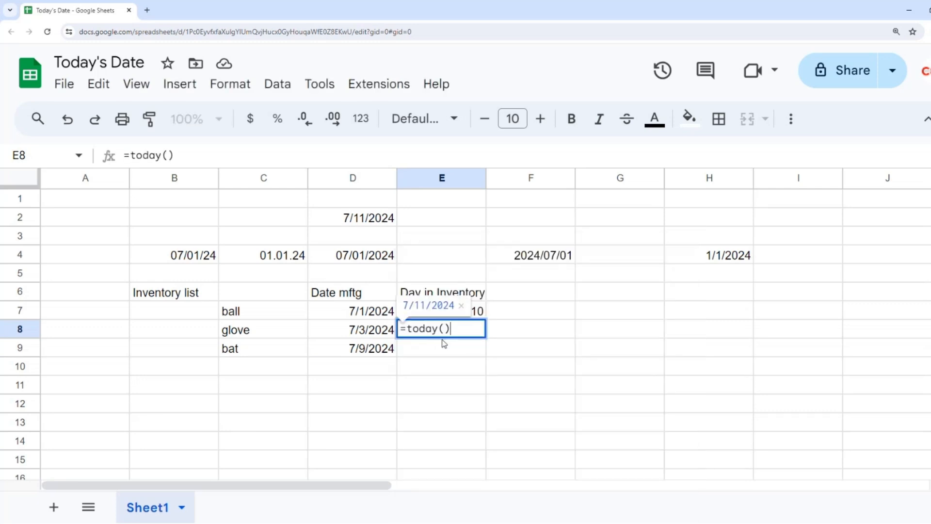
{"action": "type", "text": "-"}
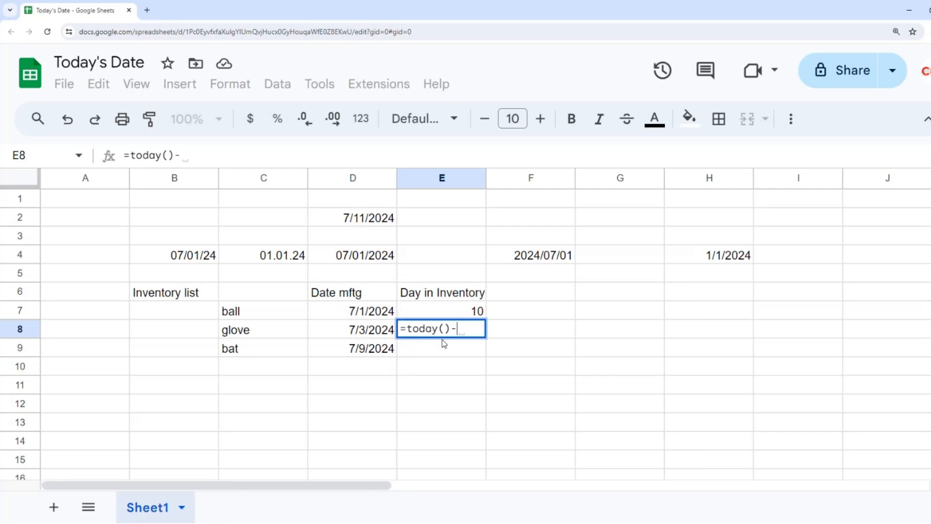
{"action": "key", "text": "Left"}
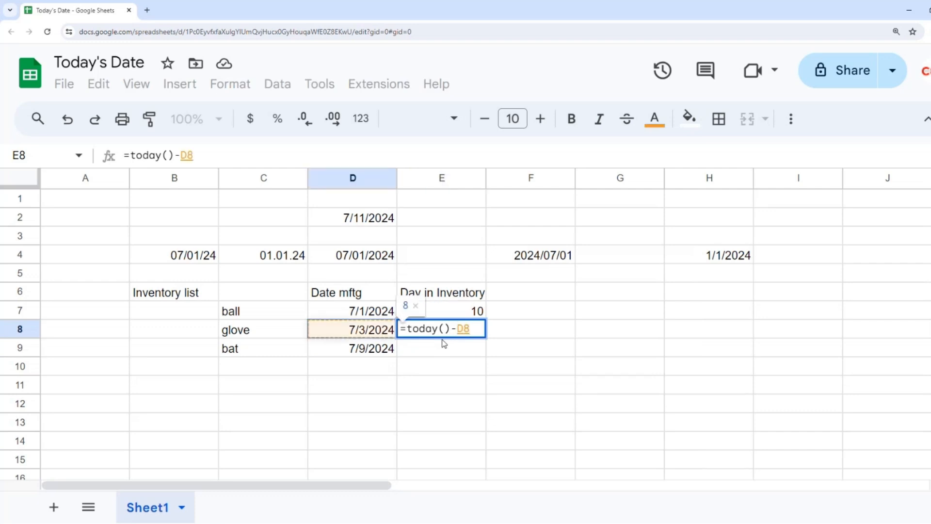
{"action": "key", "text": "Return"}
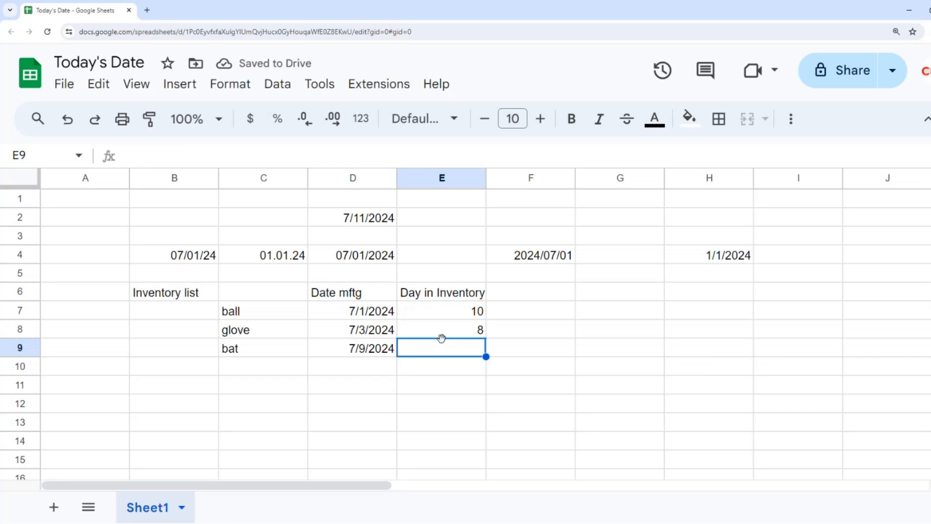
{"action": "key", "text": "ctrl+d"}
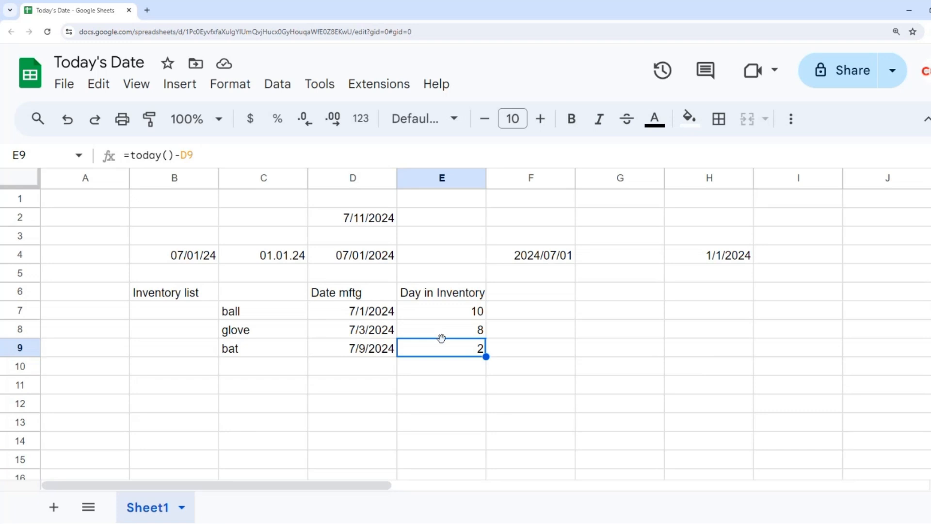
- Review the manufacturing dates in D7 to D9 and the days-in-inventory formulas in E7 to E9
{"action": "key", "text": "Up"}
{"action": "key", "text": "Up"}
{"action": "key", "text": "Left"}
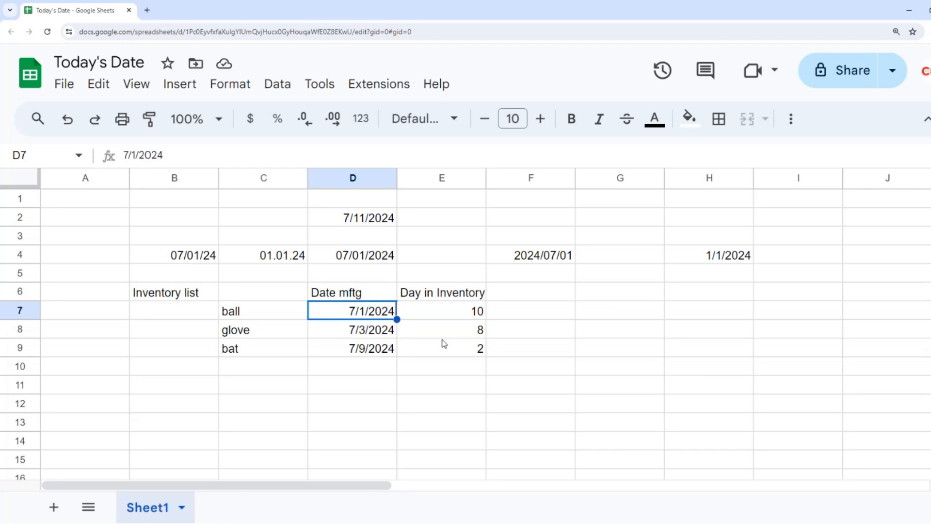
{"action": "key", "text": "Down"}
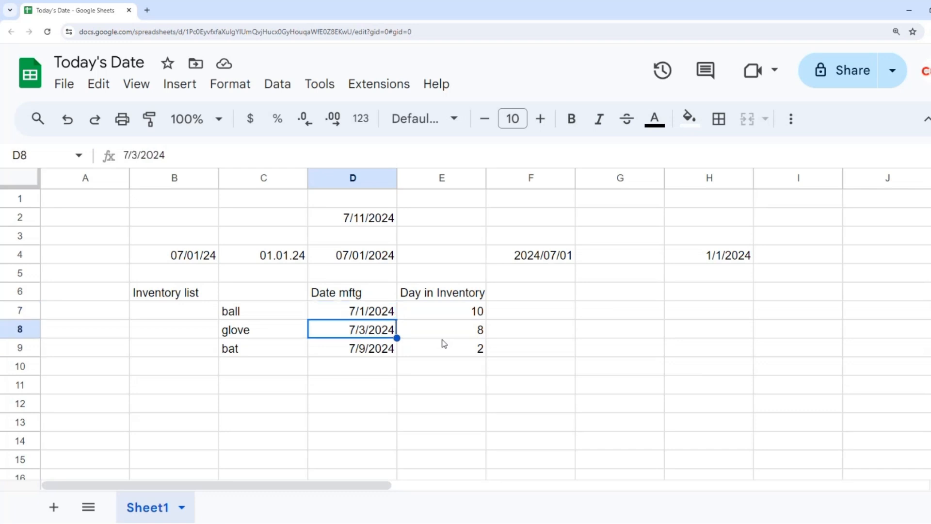
{"action": "key", "text": "Down"}
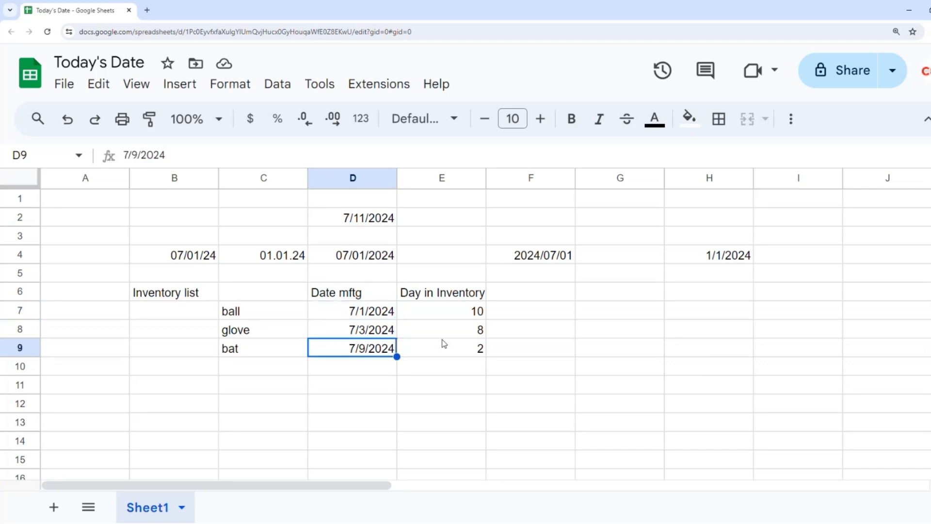
{"action": "key", "text": "Right"}
{"action": "key", "text": "Up"}
{"action": "key", "text": "Up"}
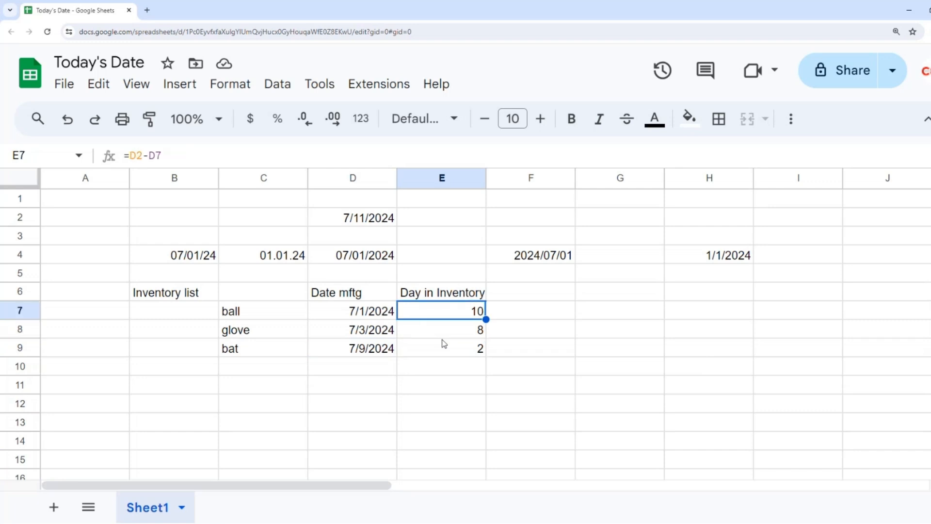
{"action": "key", "text": "Down"}
{"action": "key", "text": "Down"}
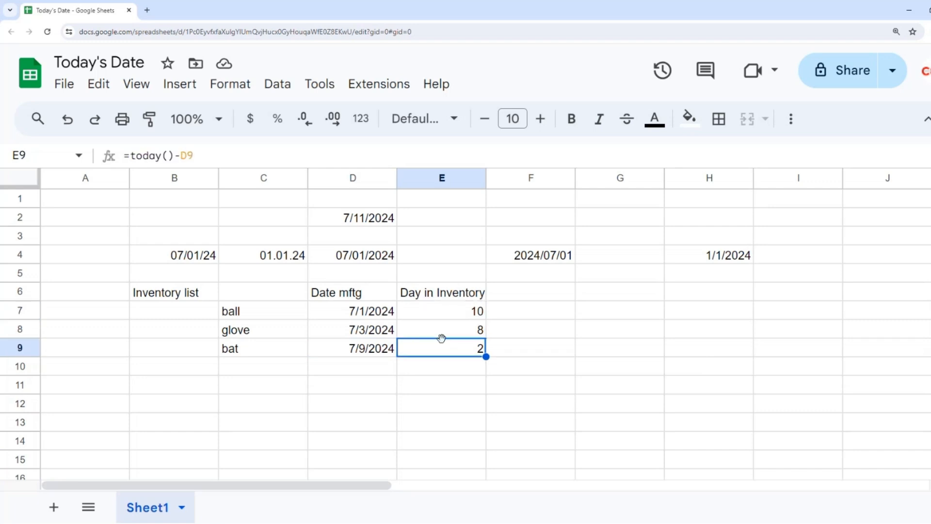
{"action": "key", "text": "Right"}
{"action": "key", "text": "Right"}
{"action": "key", "text": "Up"}
{"action": "key", "text": "Up"}
{"action": "key", "text": "Up"}
{"action": "key", "text": "Up"}
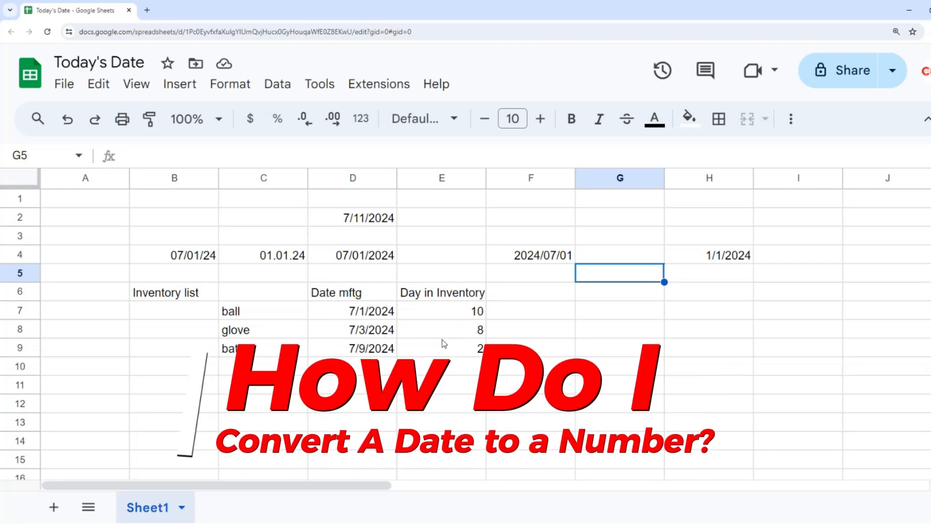
- Convert the date in cell F4 to the Number format, undoing and redoing the change to compare both displays
{"action": "key", "text": "Up"}
{"action": "key", "text": "Left"}
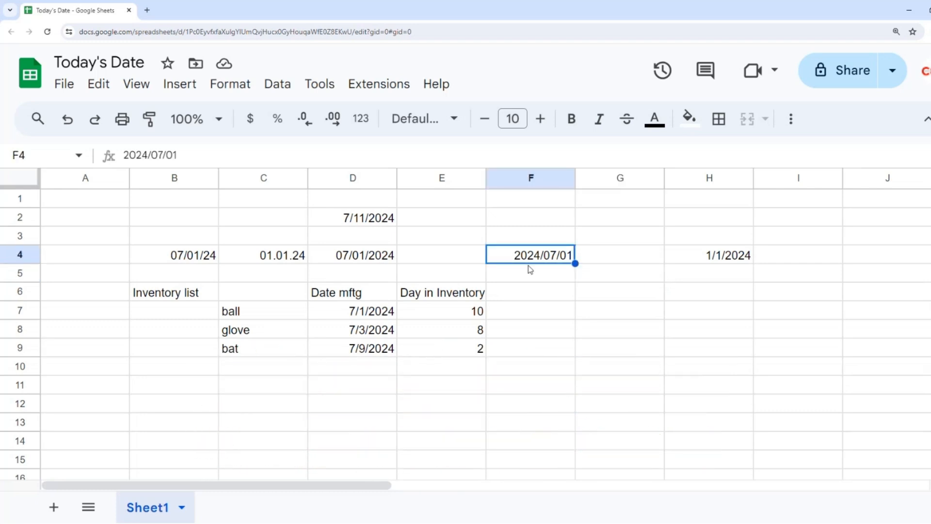
{"action": "left_click", "coordinate": [230, 83]}
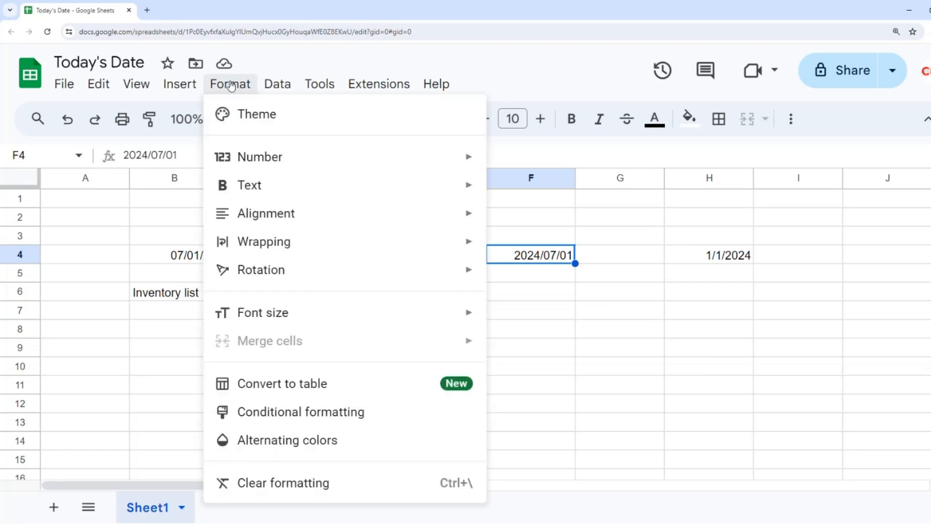
{"action": "mouse_move", "coordinate": [401, 168]}
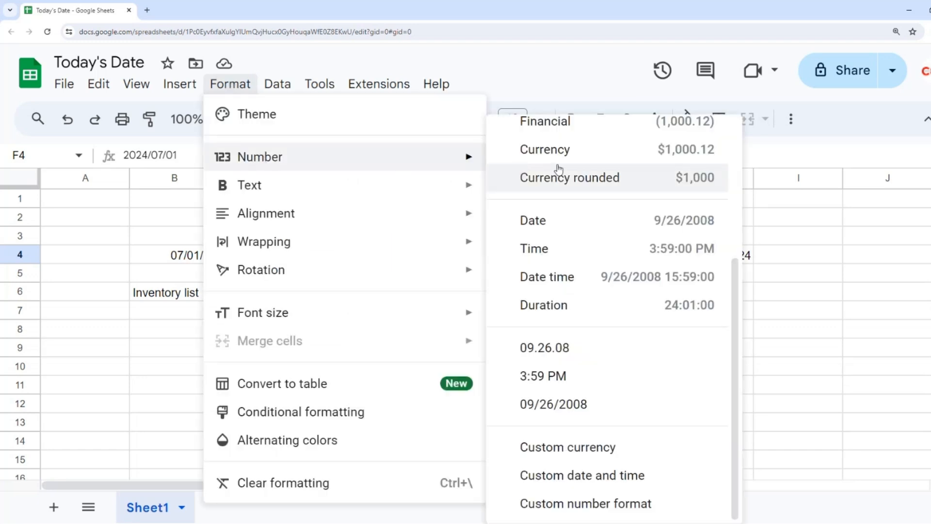
{"action": "scroll", "coordinate": [555, 194], "scroll_direction": "up", "scroll_amount": 4}
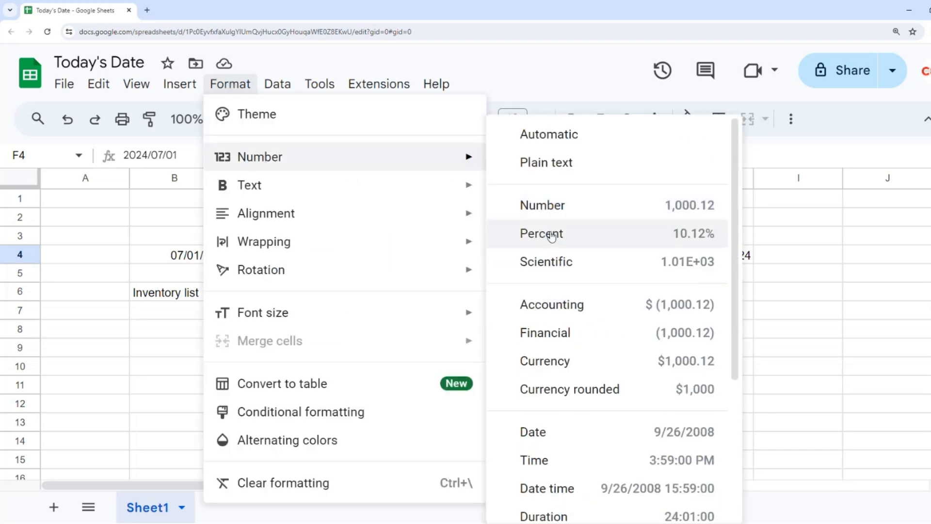
{"action": "left_click", "coordinate": [545, 208]}
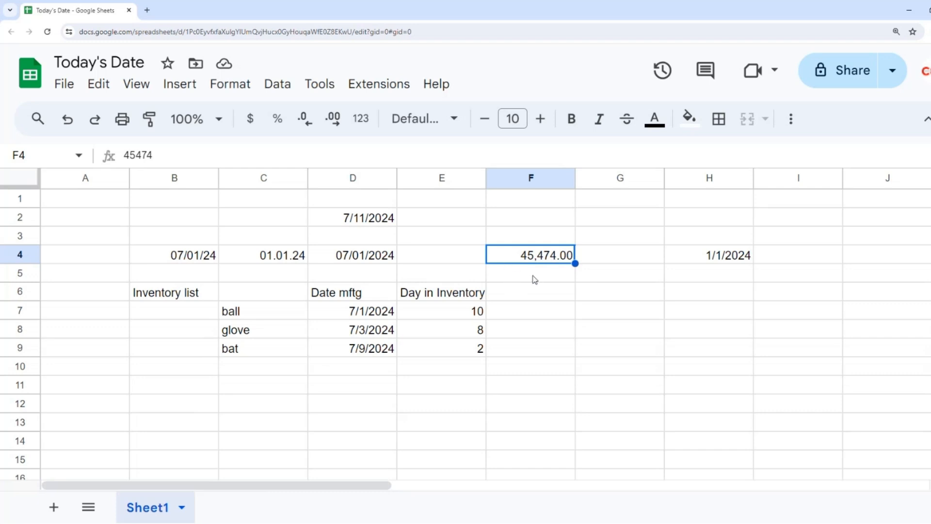
{"action": "key", "text": "ctrl+z"}
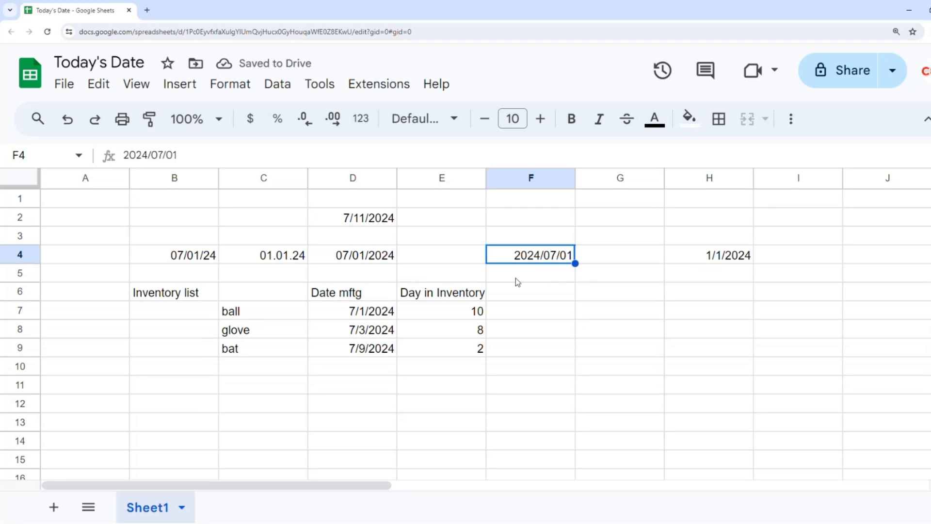
{"action": "key", "text": "ctrl+y"}
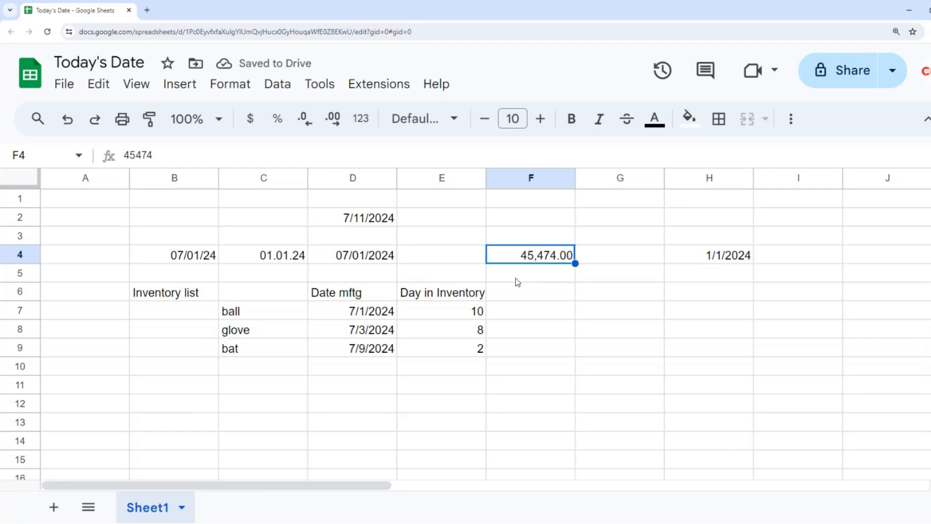
{"action": "left_click_drag", "start_coordinate": [452, 310], "coordinate": [458, 347]}
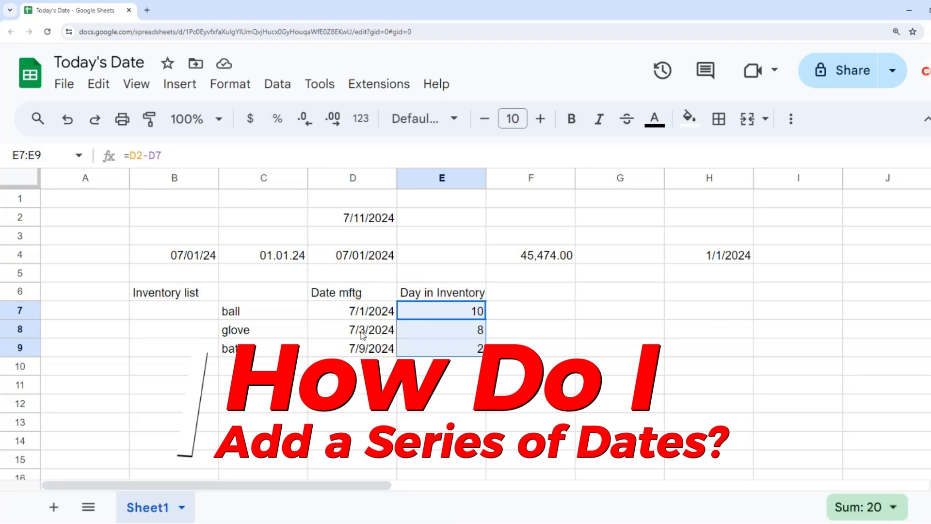
- Enter the date 7/1/2024 in cell G6 and fill the daily series down to cell G18
{"action": "left_click", "coordinate": [551, 296]}
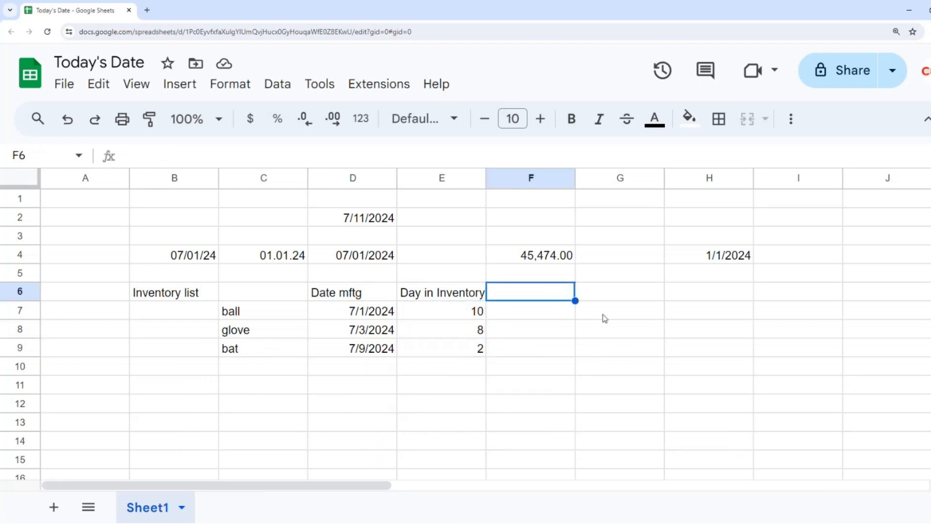
{"action": "left_click", "coordinate": [600, 296]}
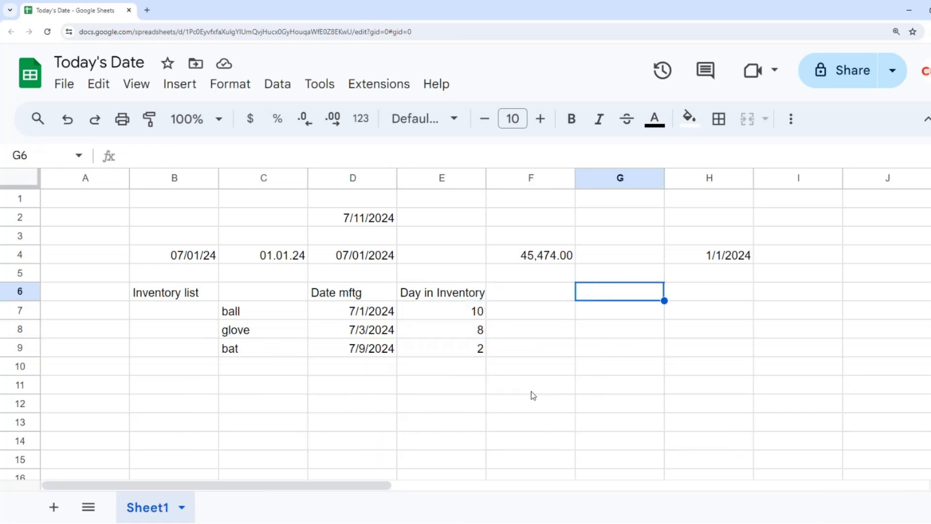
{"action": "type", "text": "7/1/2024"}
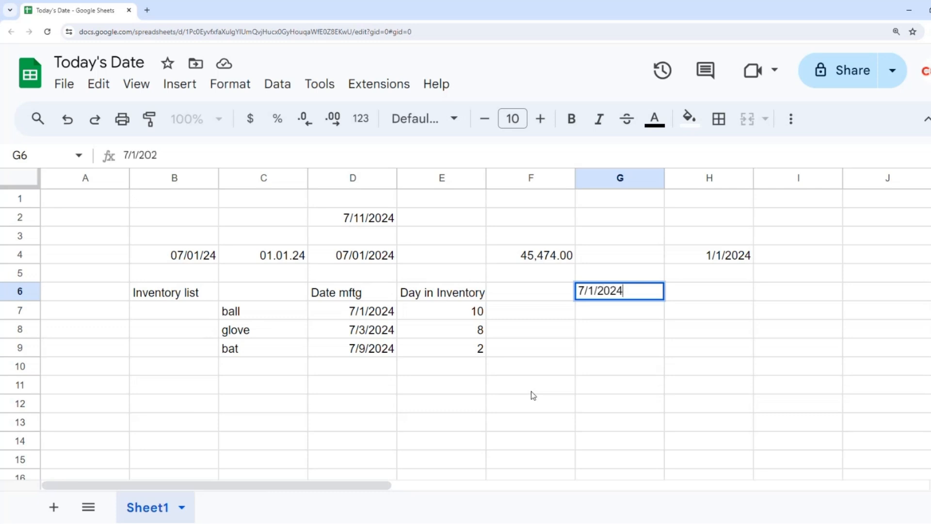
{"action": "key", "text": "Return"}
{"action": "key", "text": "Up"}
{"action": "scroll", "coordinate": [663, 334], "scroll_direction": "down", "scroll_amount": 1}
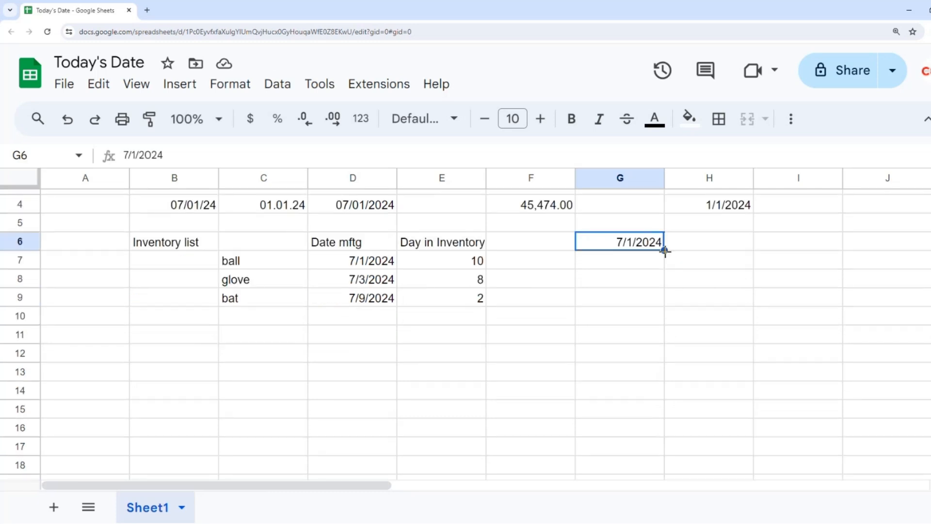
{"action": "left_click_drag", "start_coordinate": [665, 251], "coordinate": [646, 463]}
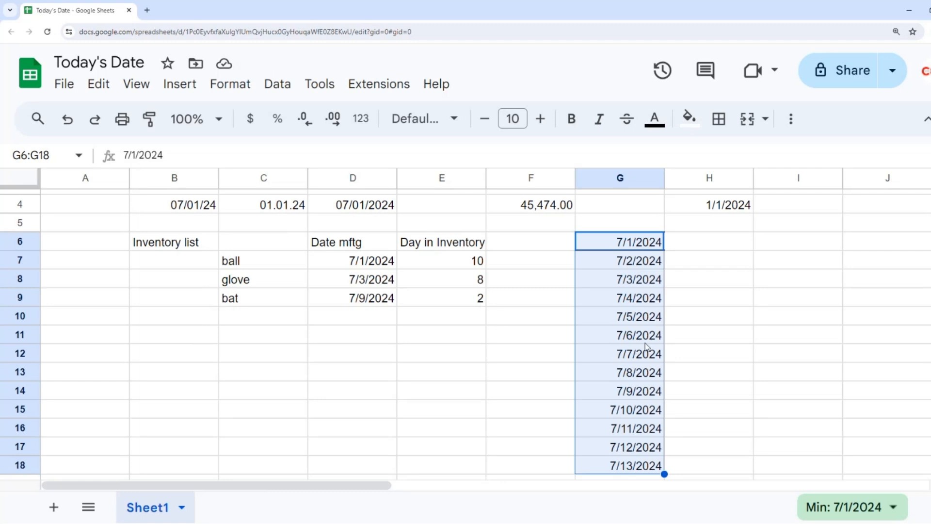
{"action": "left_click", "coordinate": [660, 248]}
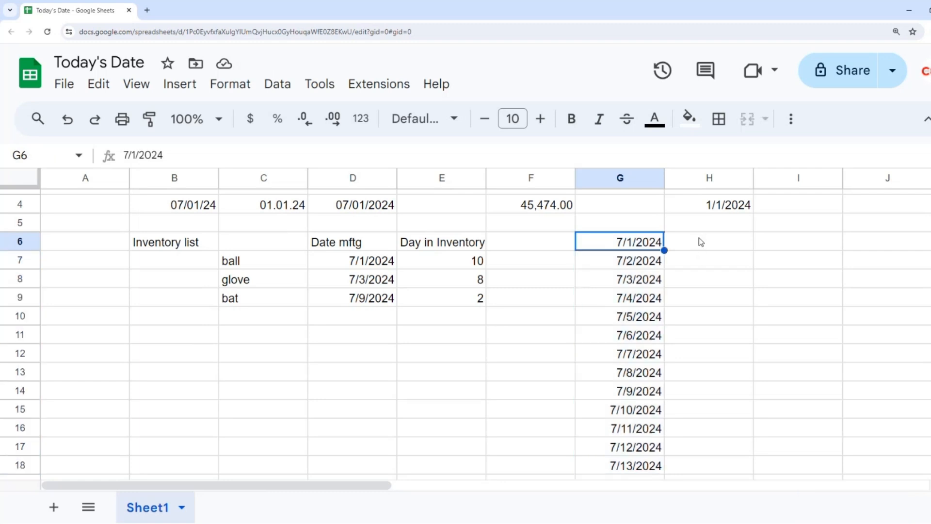
- Enter the date 7/1/2024 in cell H6, beside the start of the date series
{"action": "left_click", "coordinate": [709, 247]}
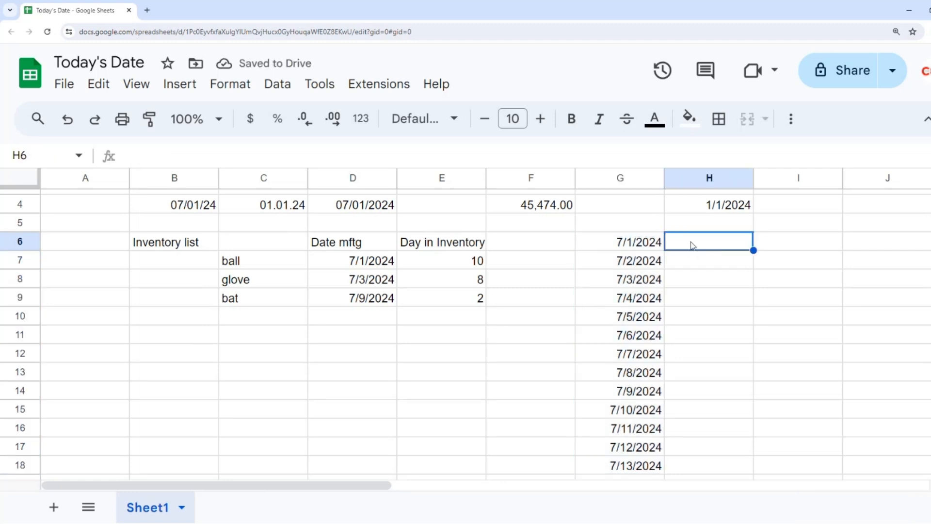
{"action": "type", "text": "7/1/2024"}
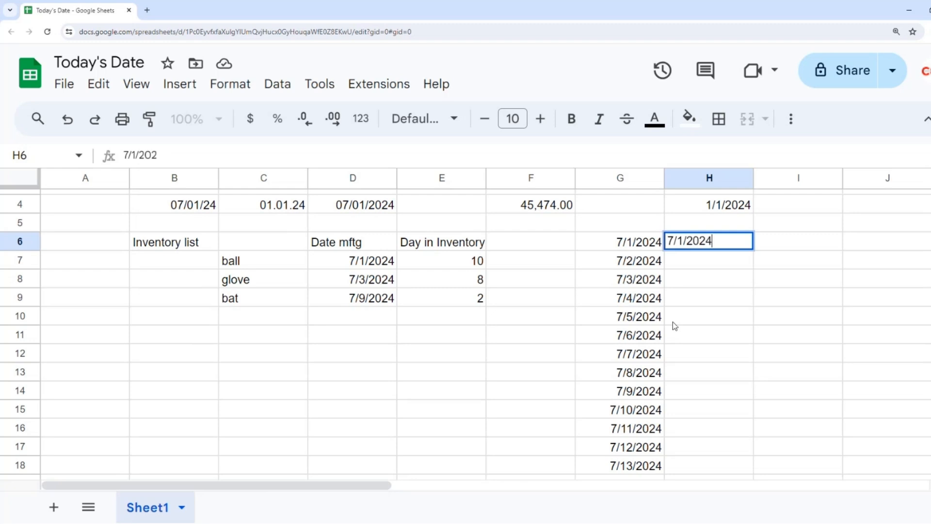
{"action": "key", "text": "Return"}
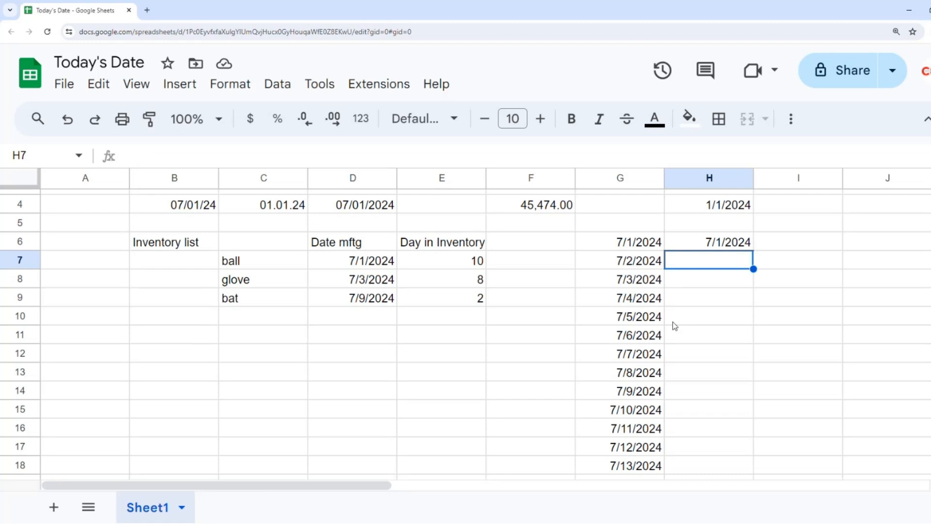
- Replace the content of cell H6 with =today() and enter the formula =H6-1 in cell H7 for the previous day
{"action": "key", "text": "Up"}
{"action": "type", "text": "=today()"}
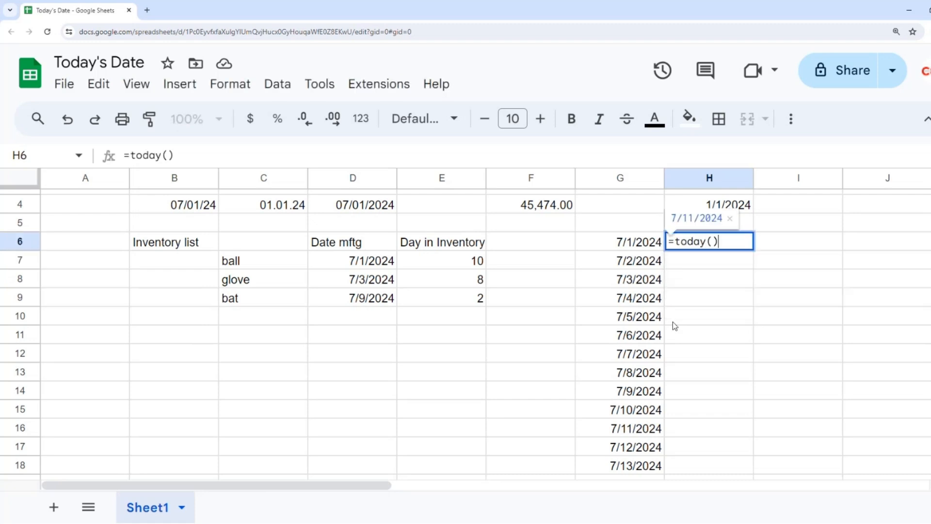
{"action": "key", "text": "Return"}
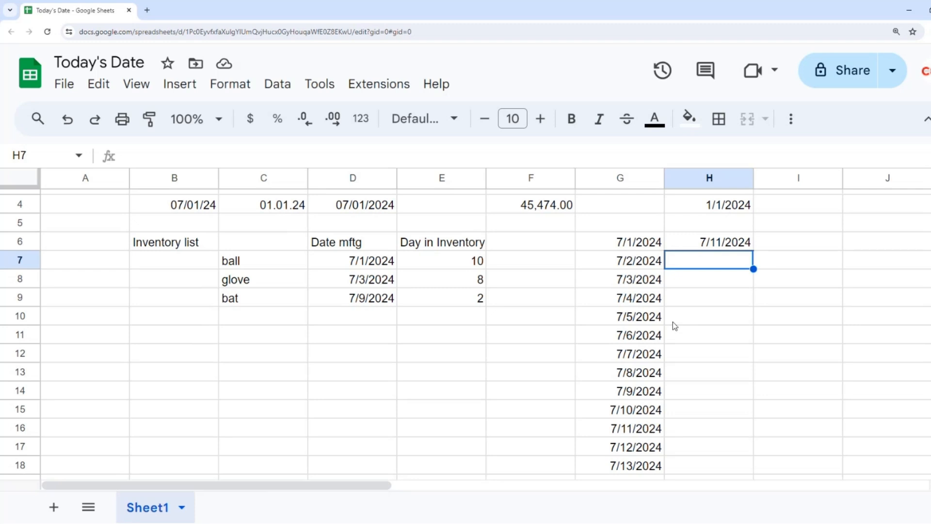
{"action": "type", "text": "+"}
{"action": "key", "text": "Up"}
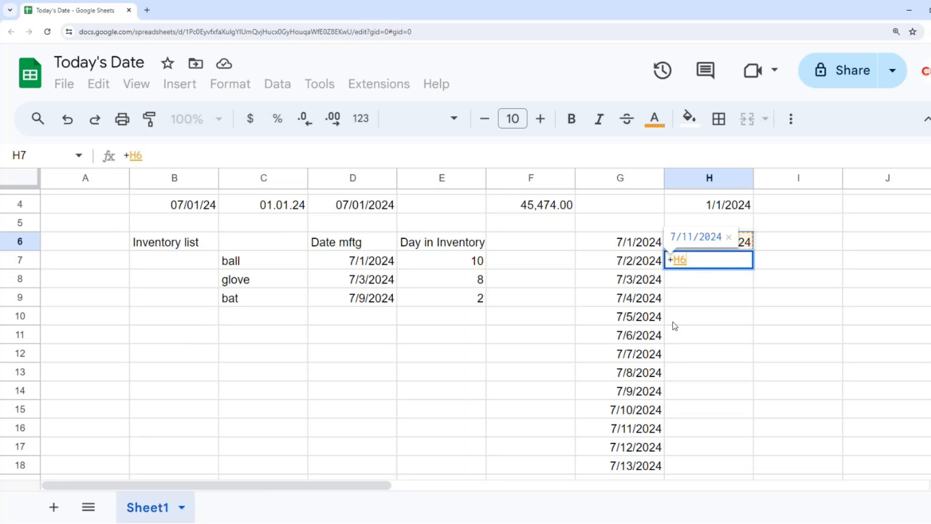
{"action": "type", "text": "-1"}
{"action": "key", "text": "Return"}
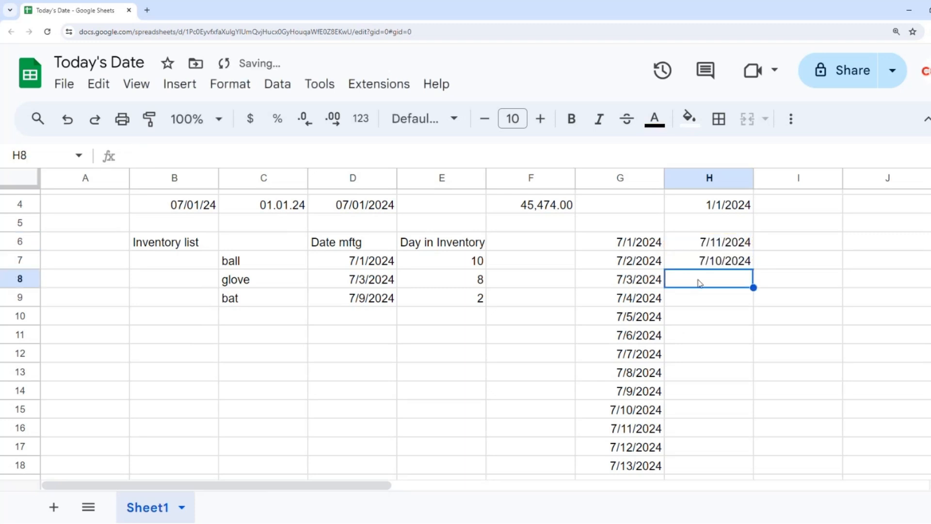
- Copy the previous-day formula from cell H7 into cells H8 to H18 to build a descending date series
{"action": "left_click", "coordinate": [706, 264]}
{"action": "key", "text": "ctrl+c"}
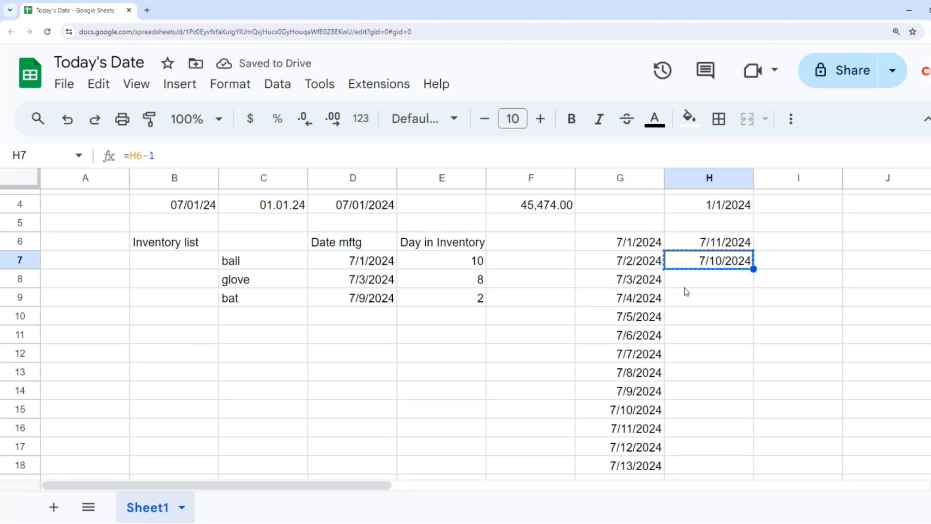
{"action": "left_click", "coordinate": [685, 286]}
{"action": "key", "text": "shift+Down"}
{"action": "key", "text": "shift+Down"}
{"action": "key", "text": "shift+Down"}
{"action": "key", "text": "shift+Down"}
{"action": "key", "text": "shift+Down"}
{"action": "key", "text": "shift+Down"}
{"action": "key", "text": "shift+Down"}
{"action": "key", "text": "shift+Down"}
{"action": "key", "text": "shift+Down"}
{"action": "key", "text": "shift+Down"}
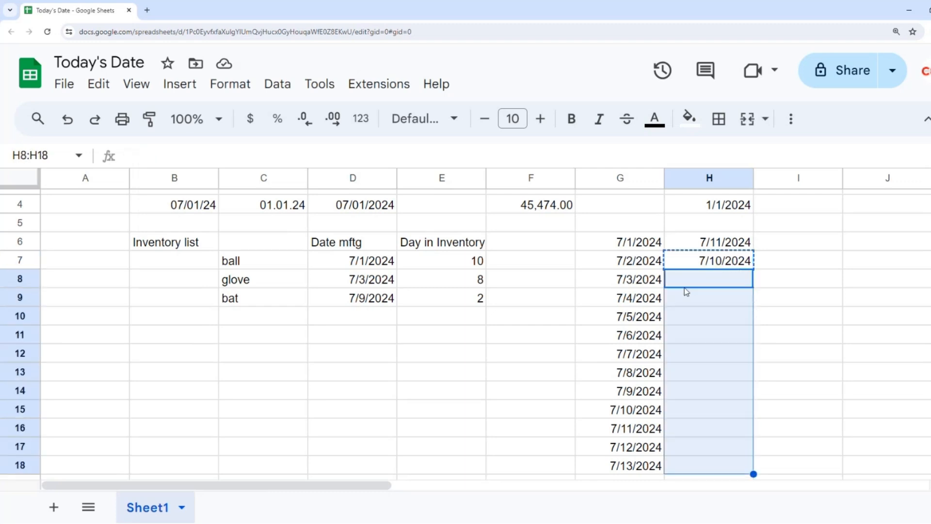
{"action": "key", "text": "ctrl+v"}
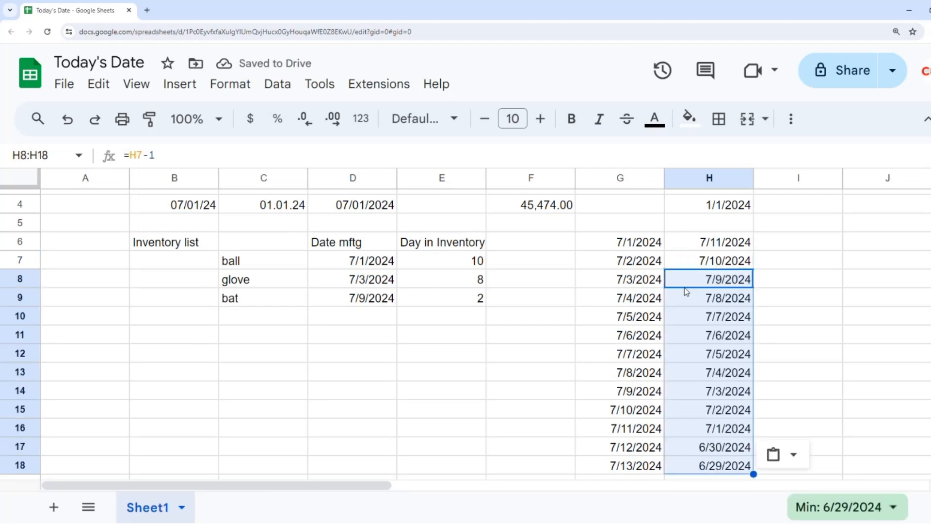